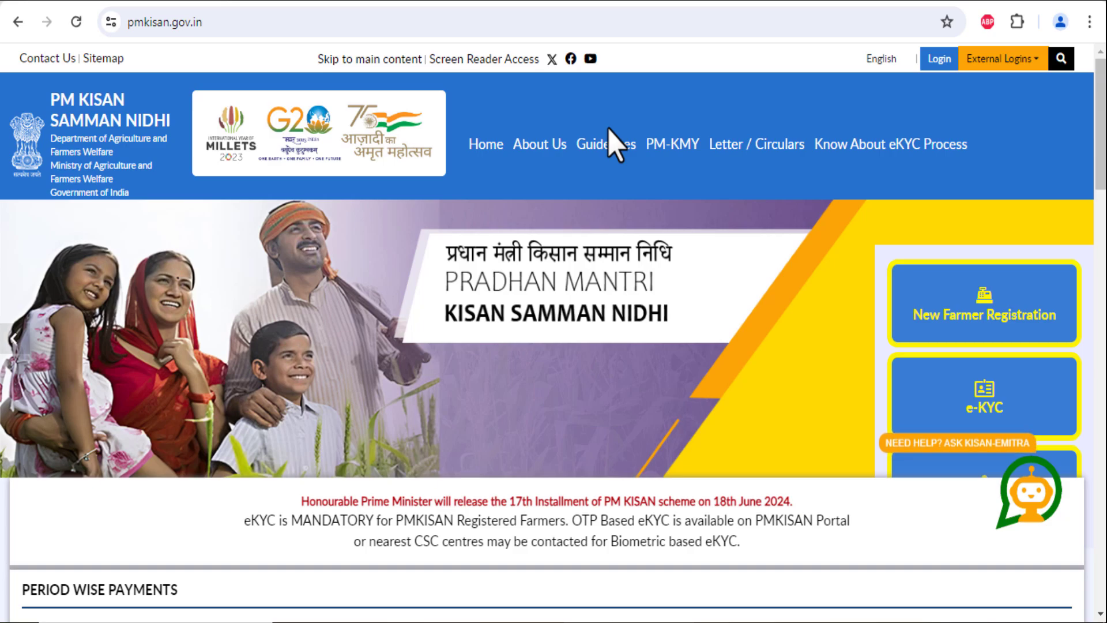
Open the new farmer registration form and keep Rural Farmer Registration as the registration type
click(1019, 324)
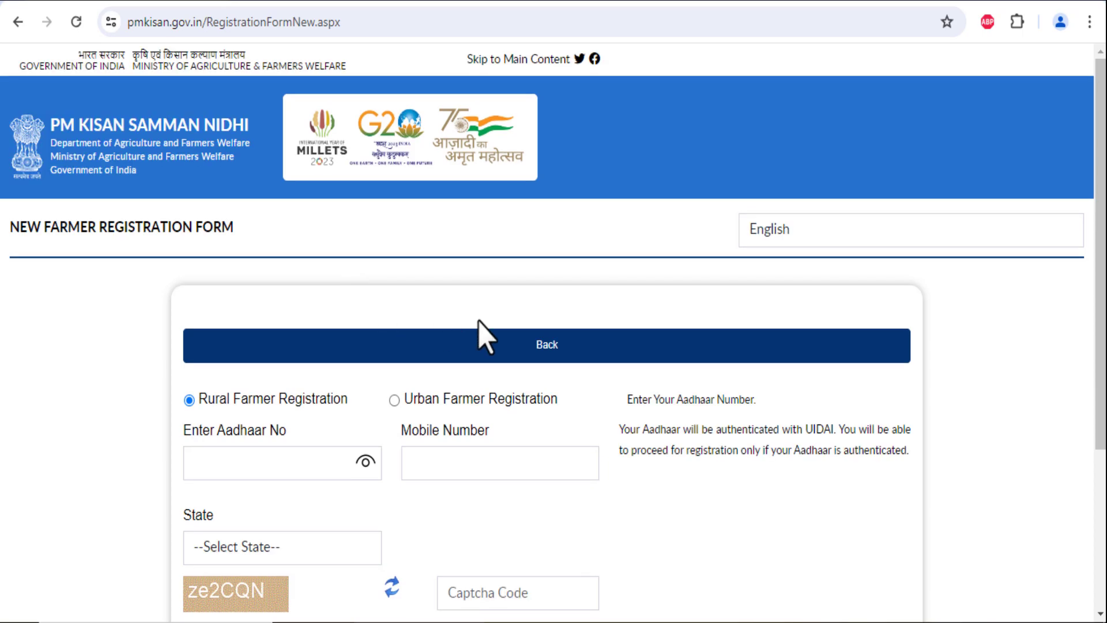
scroll(564, 346, down, 3)
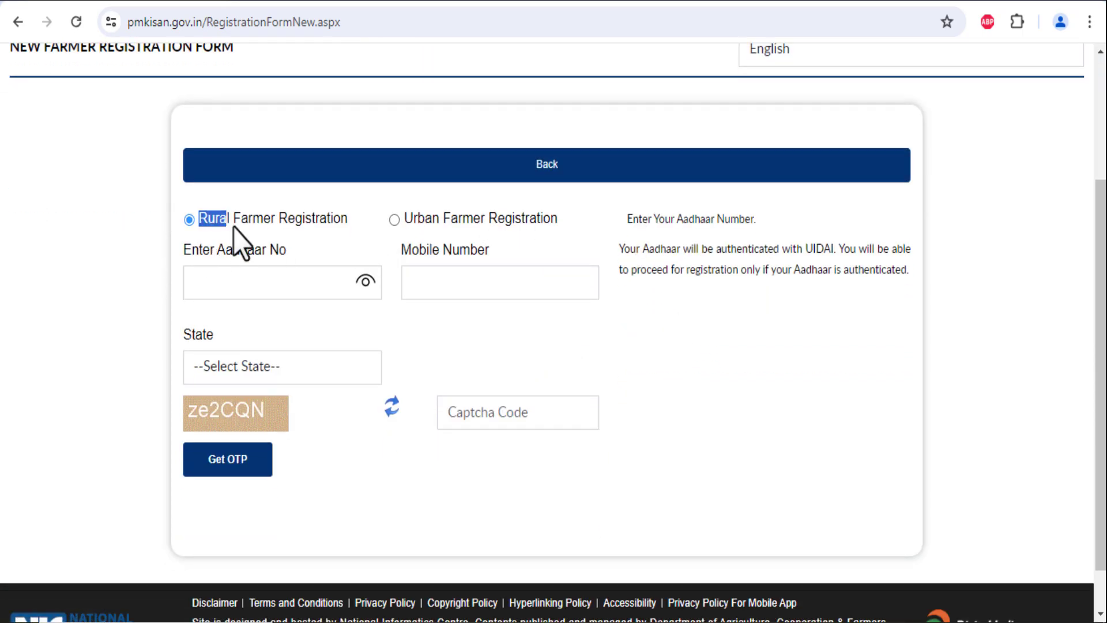
drag(234, 227, 320, 233)
click(404, 214)
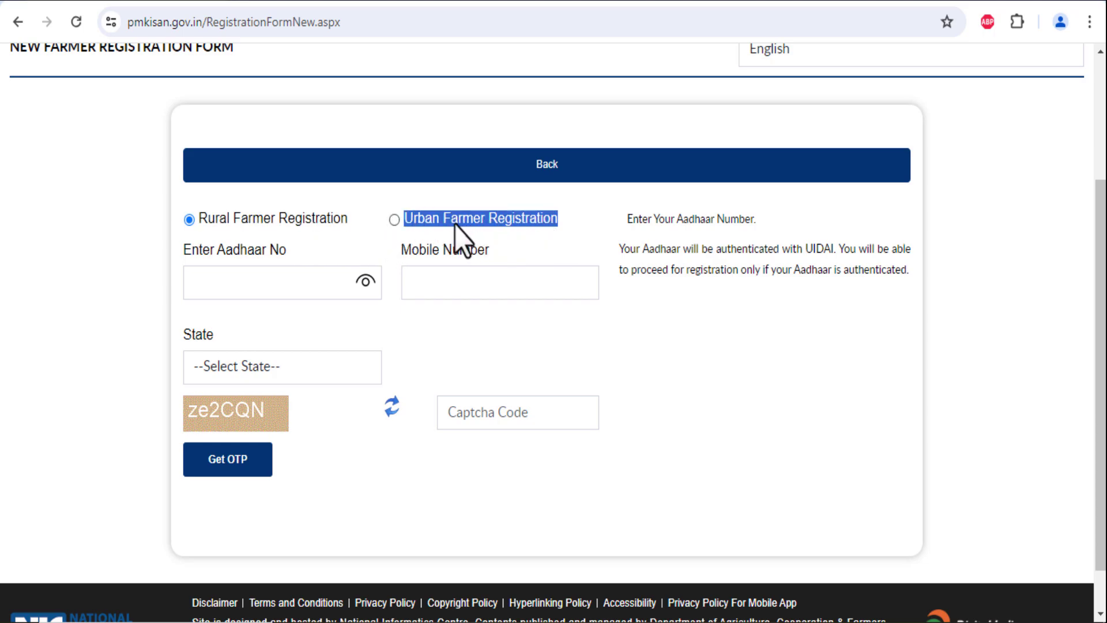
click(374, 219)
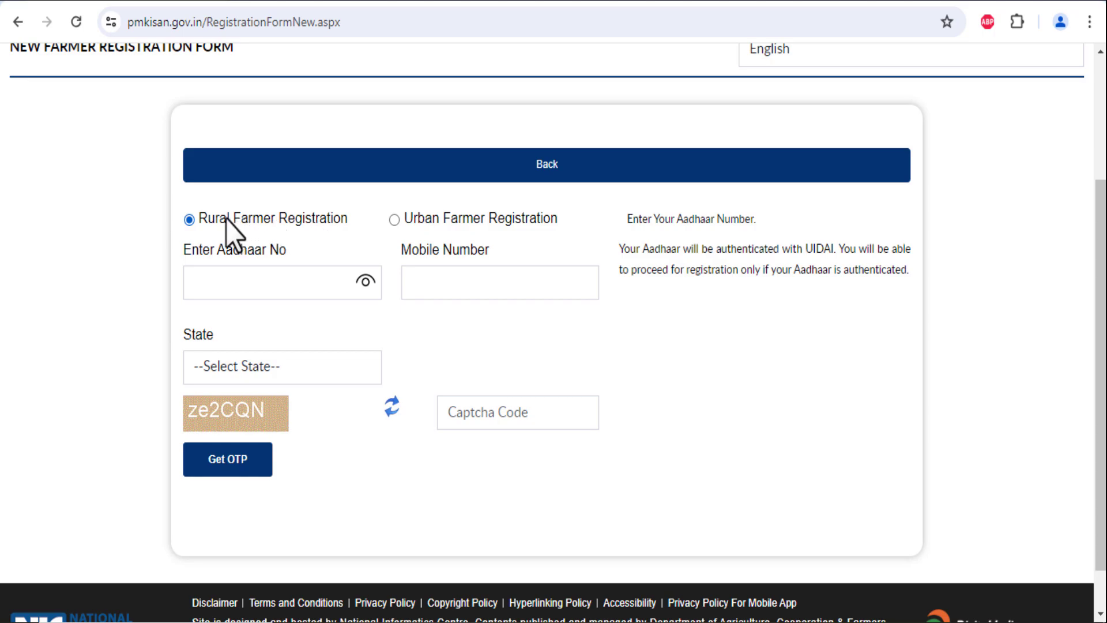
drag(202, 219, 355, 231)
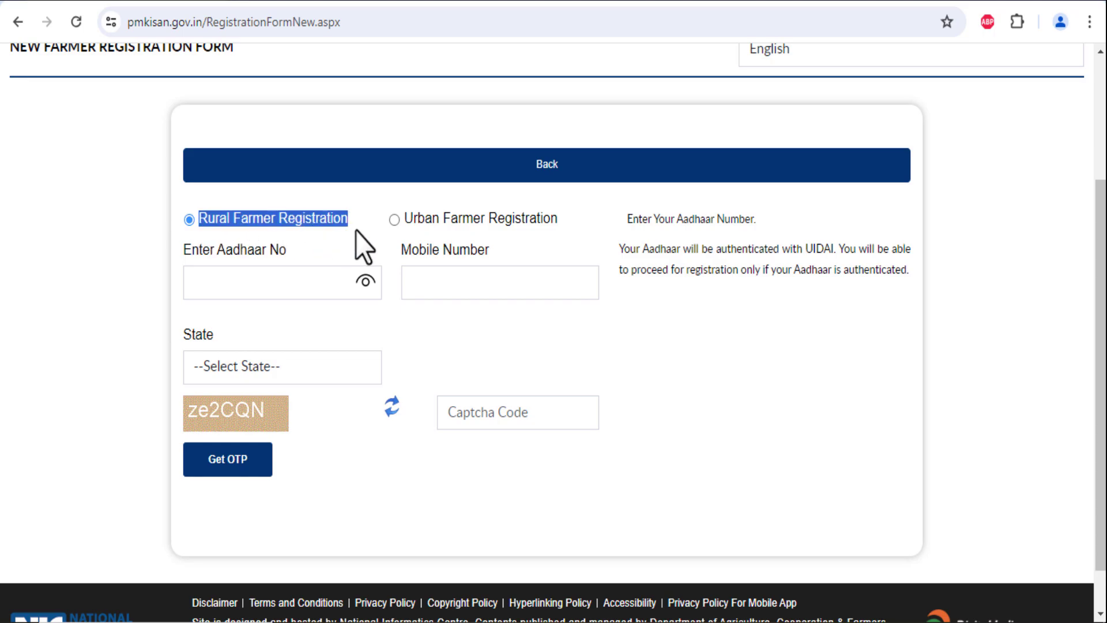
click(355, 231)
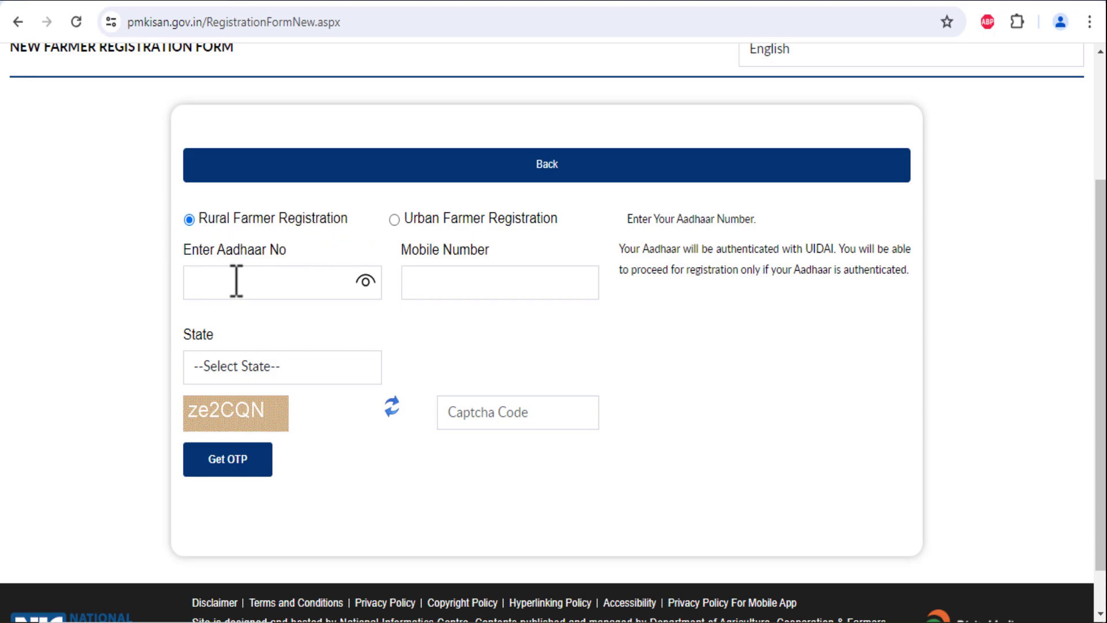
Enter the Aadhaar number and mobile number, select WEST BENGAL as the state, and fill in the captcha code
click(267, 287)
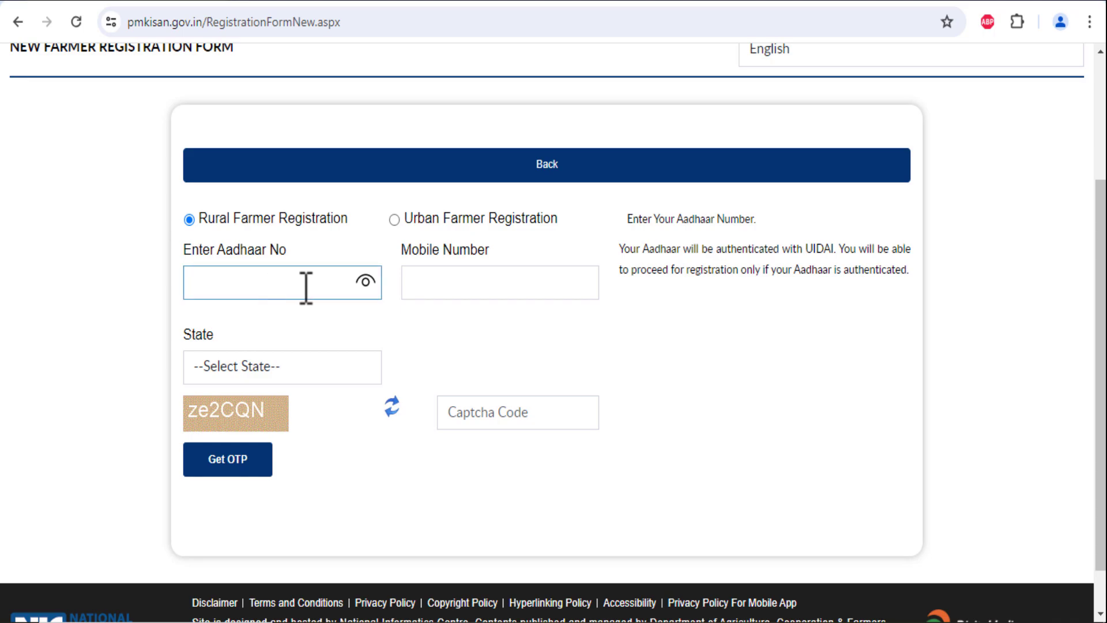
click(484, 288)
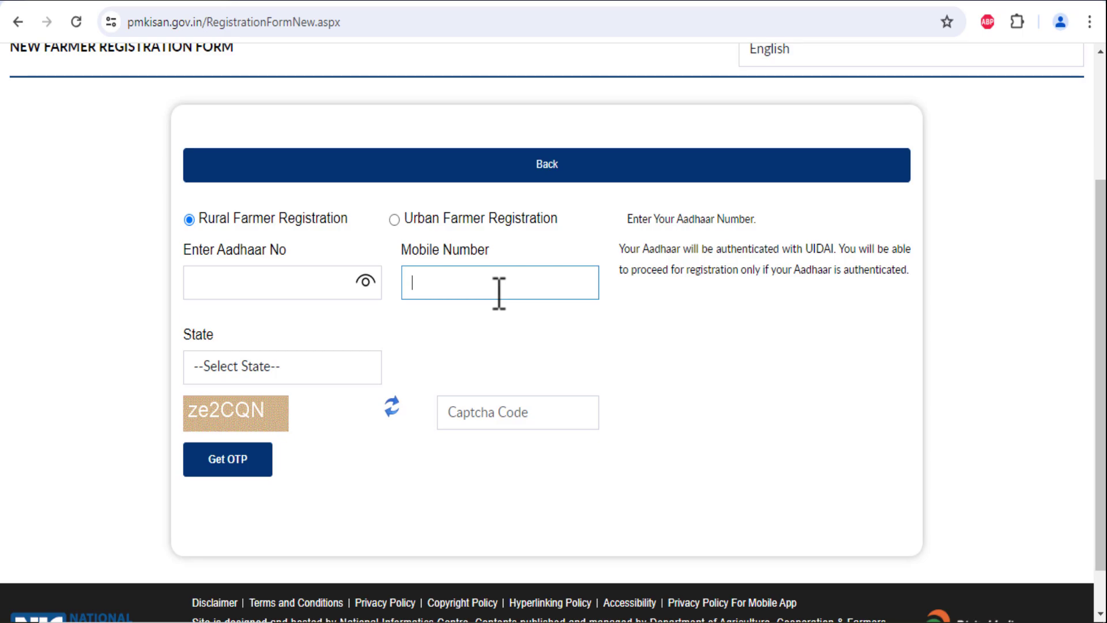
click(327, 371)
scroll(301, 312, down, 4)
click(295, 340)
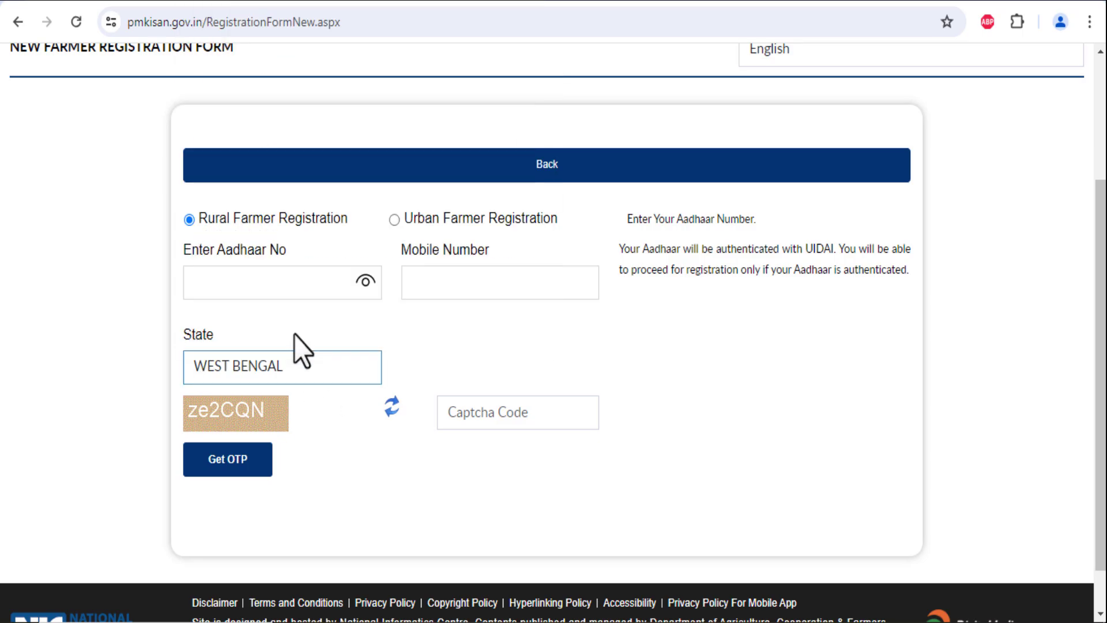
click(496, 411)
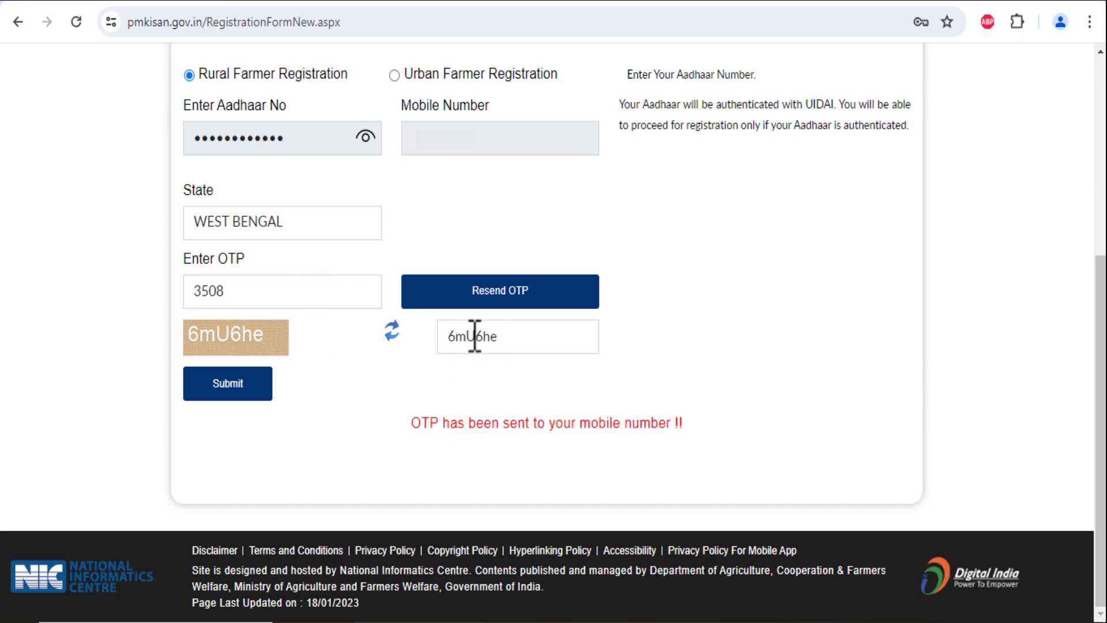
Submit the mobile OTP with the captcha code, and enter and verify the OTP for the Aadhaar-registered mobile
click(258, 385)
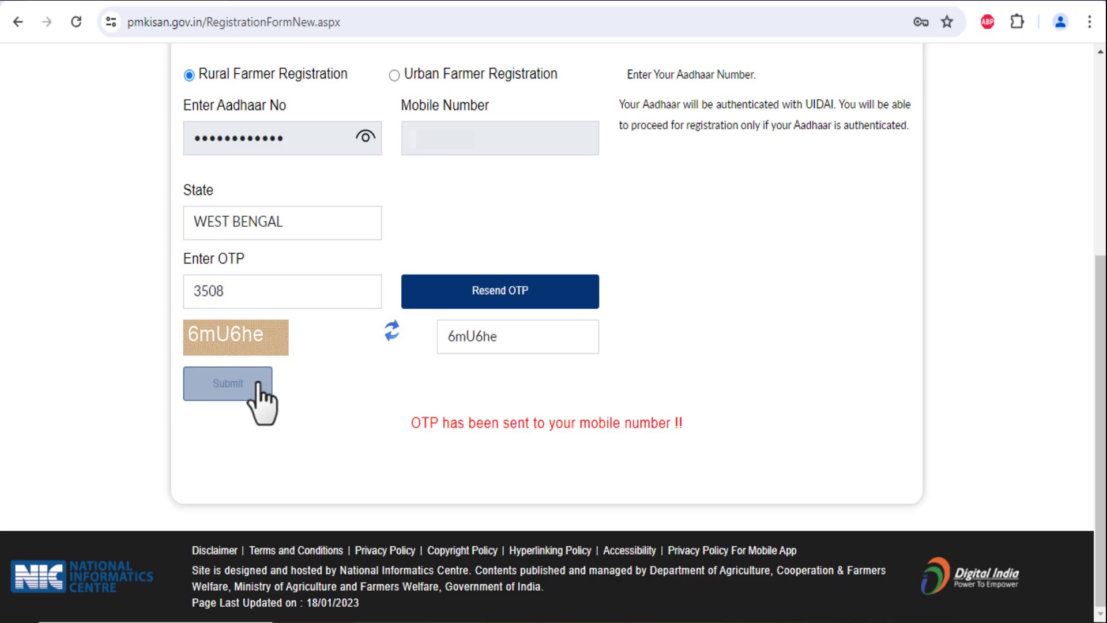
click(227, 387)
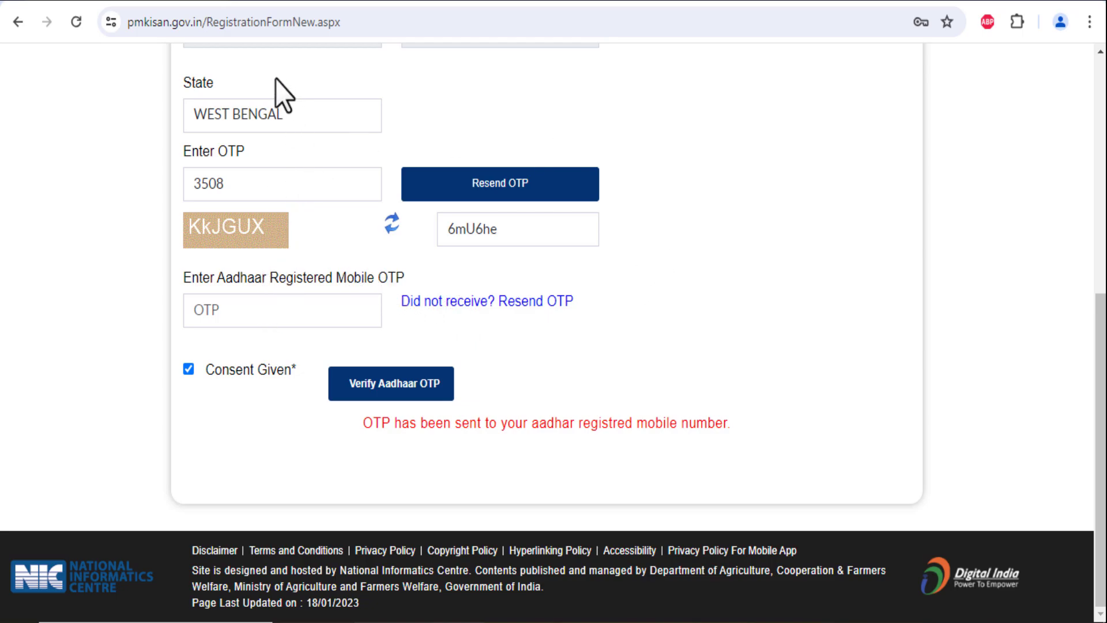
click(267, 311)
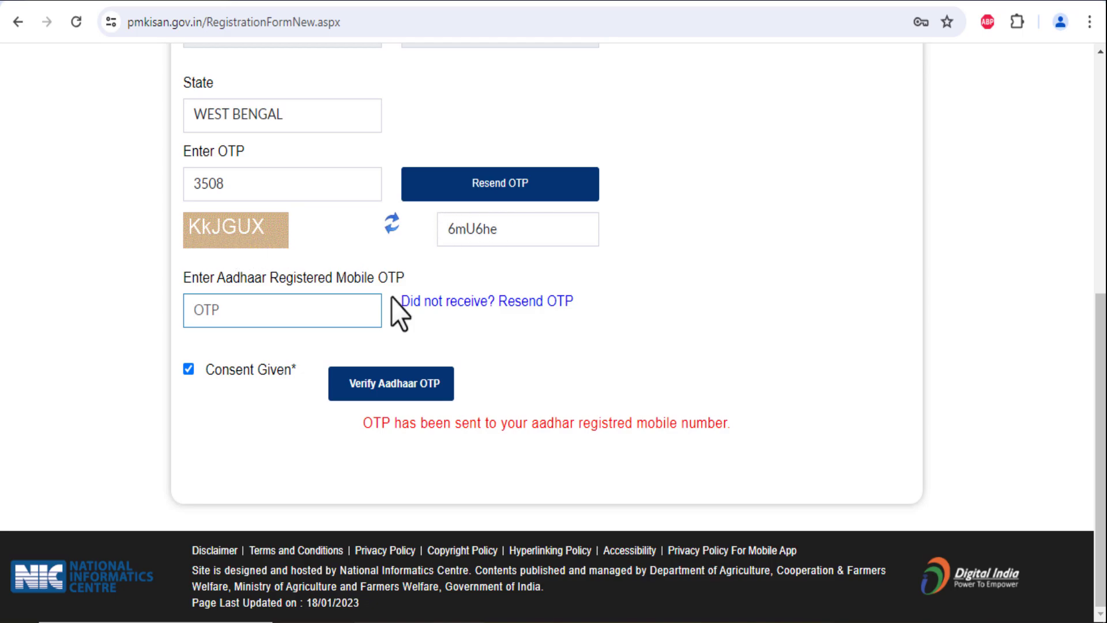
click(390, 398)
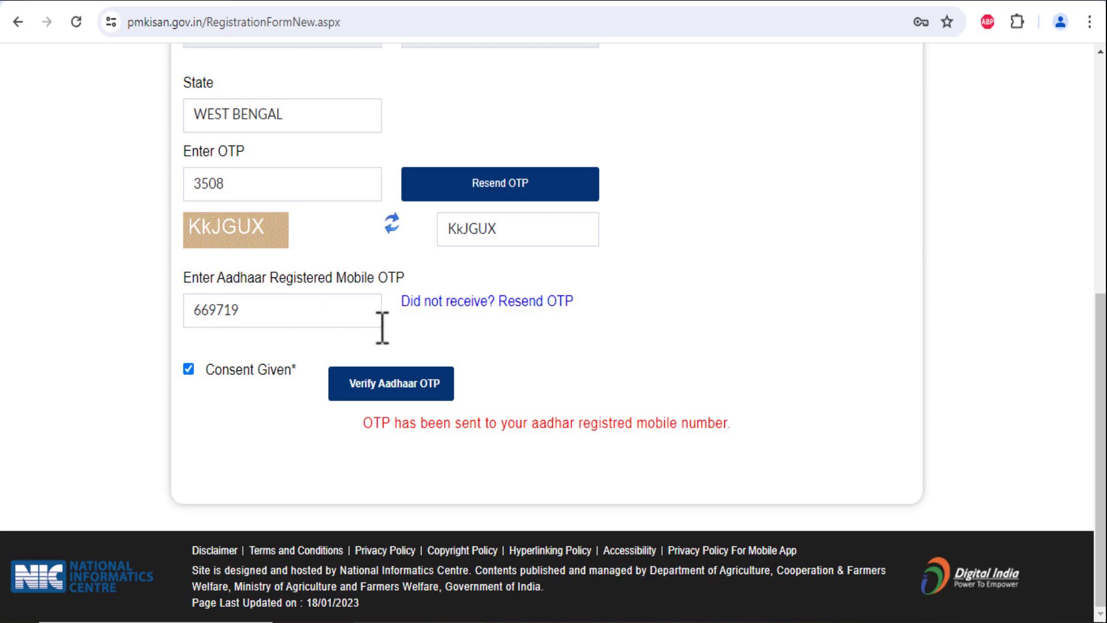
click(409, 397)
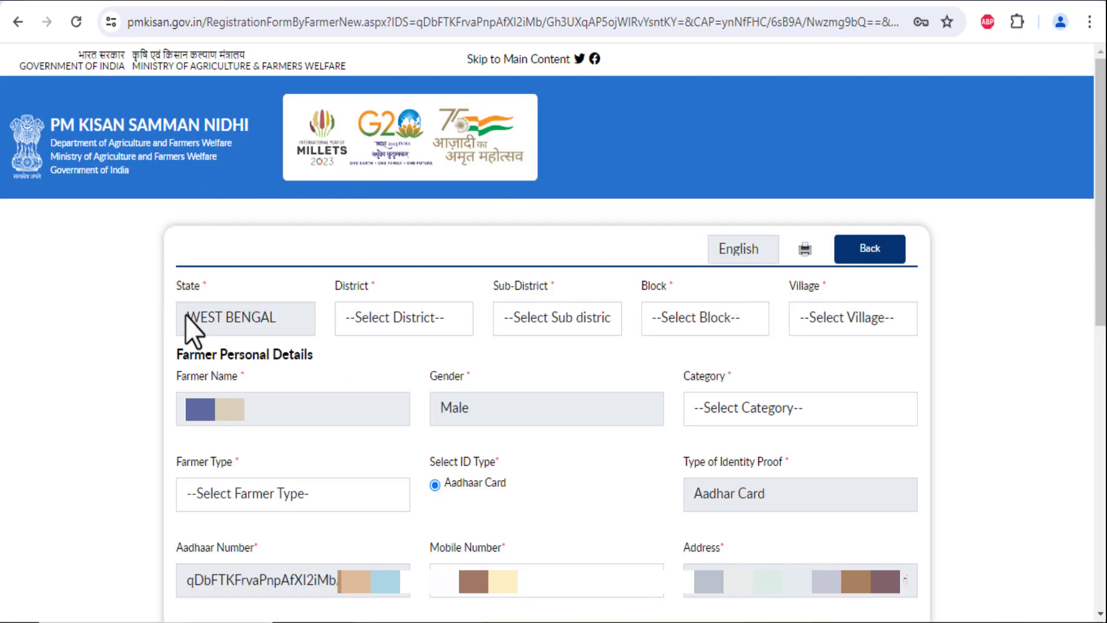
Set the farmer's district to 24 PARAGANAS NORTH and the sub-district to Baduria
click(421, 321)
scroll(433, 212, down, 3)
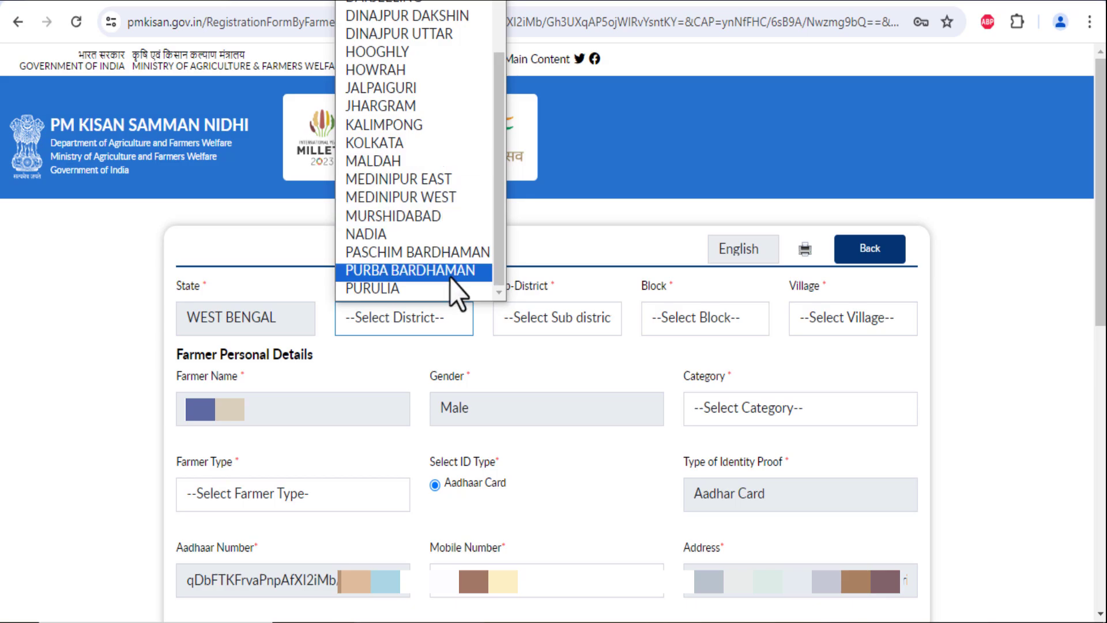
scroll(457, 235, up, 3)
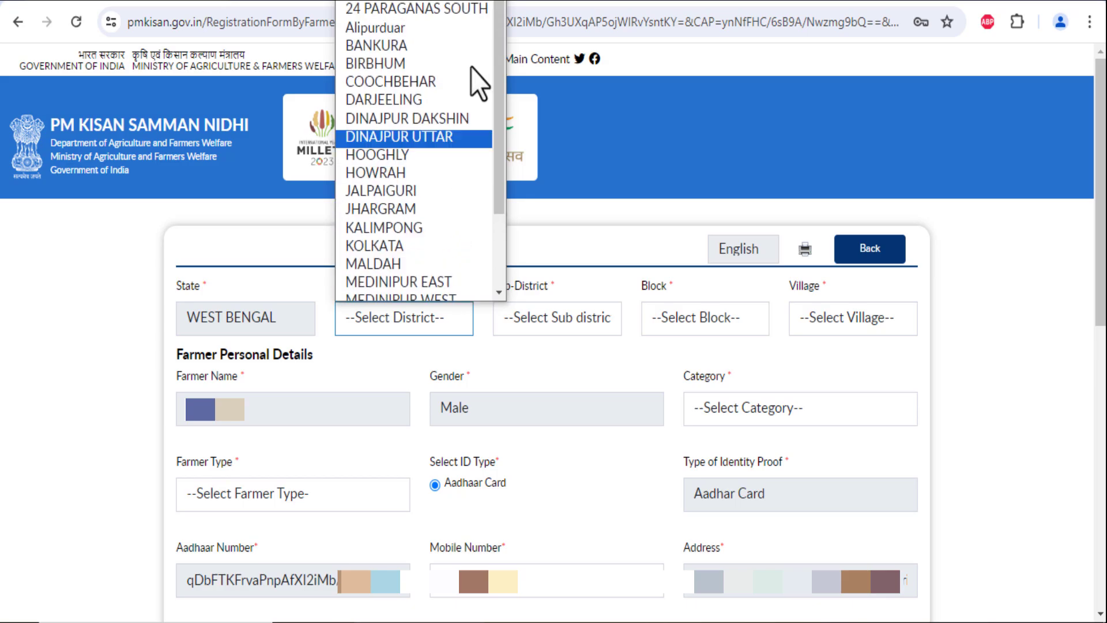
click(468, 1)
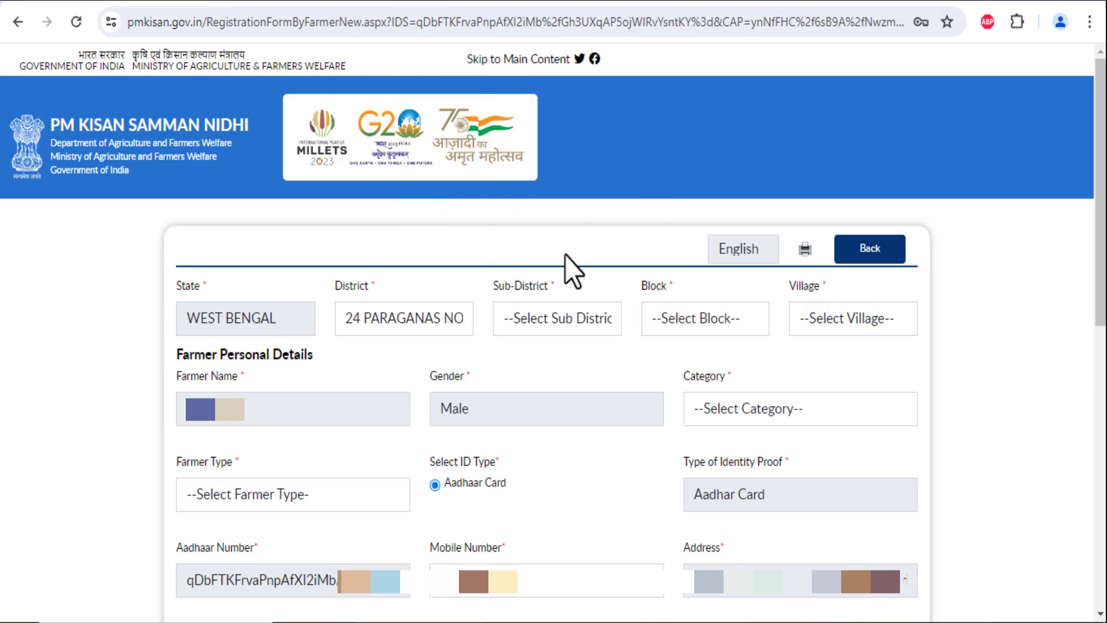
click(550, 323)
scroll(556, 111, down, 1)
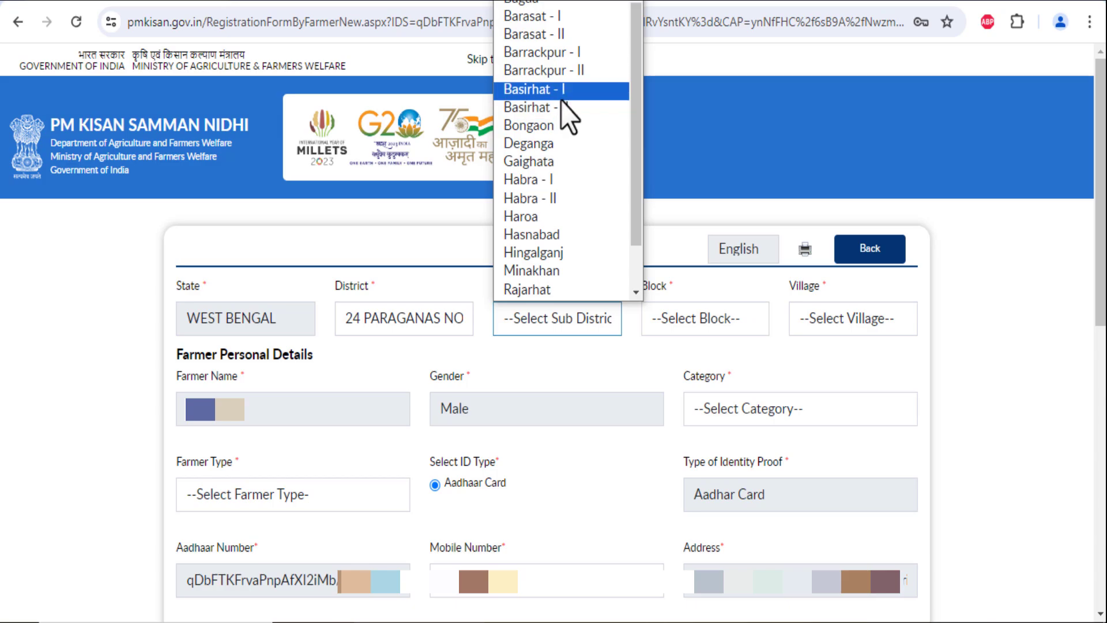
click(566, 3)
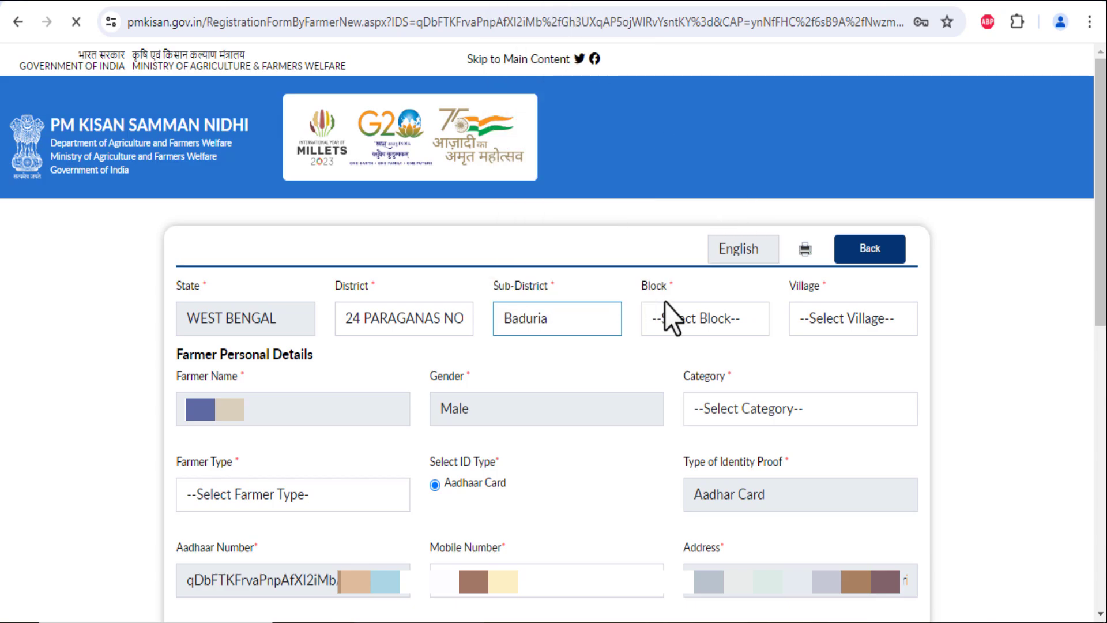
Set the block to BADURIA and the village to Ishwarigachha
click(672, 318)
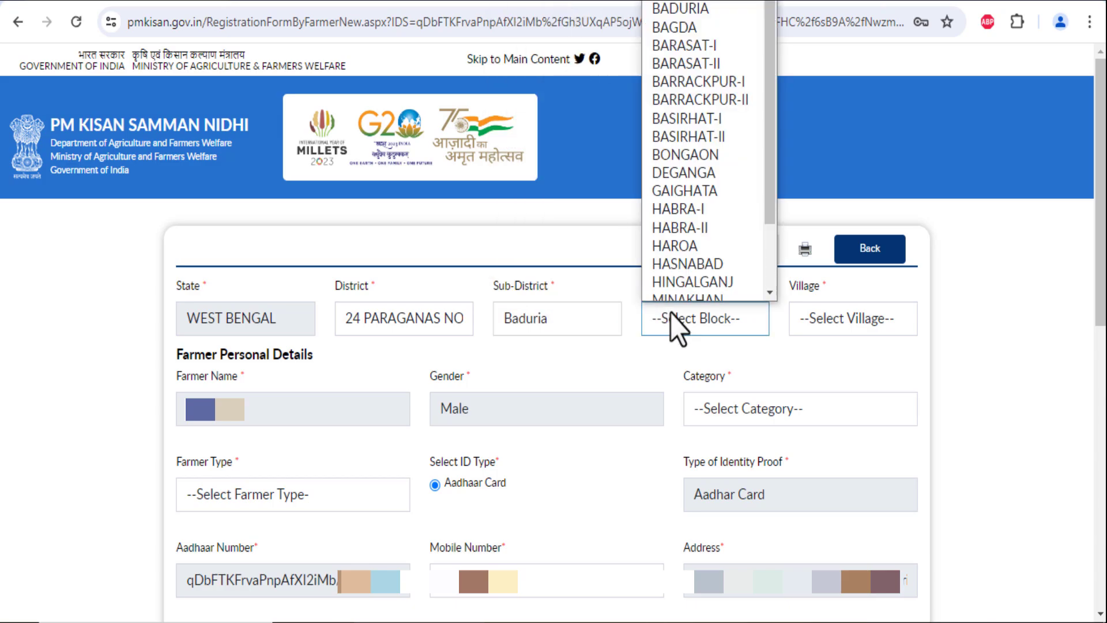
click(721, 4)
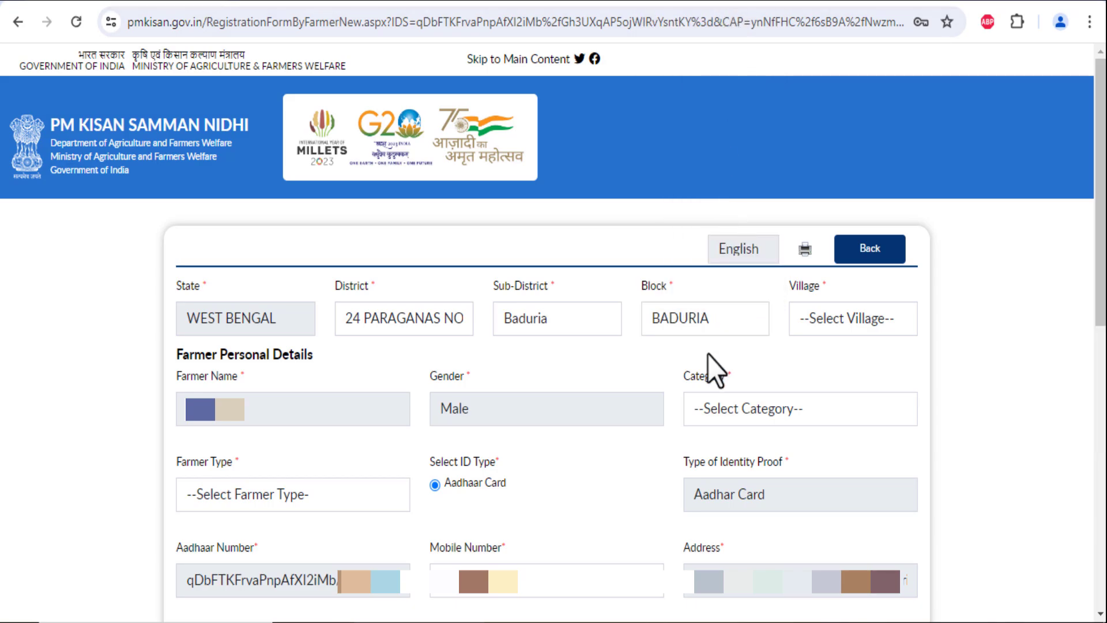
click(825, 323)
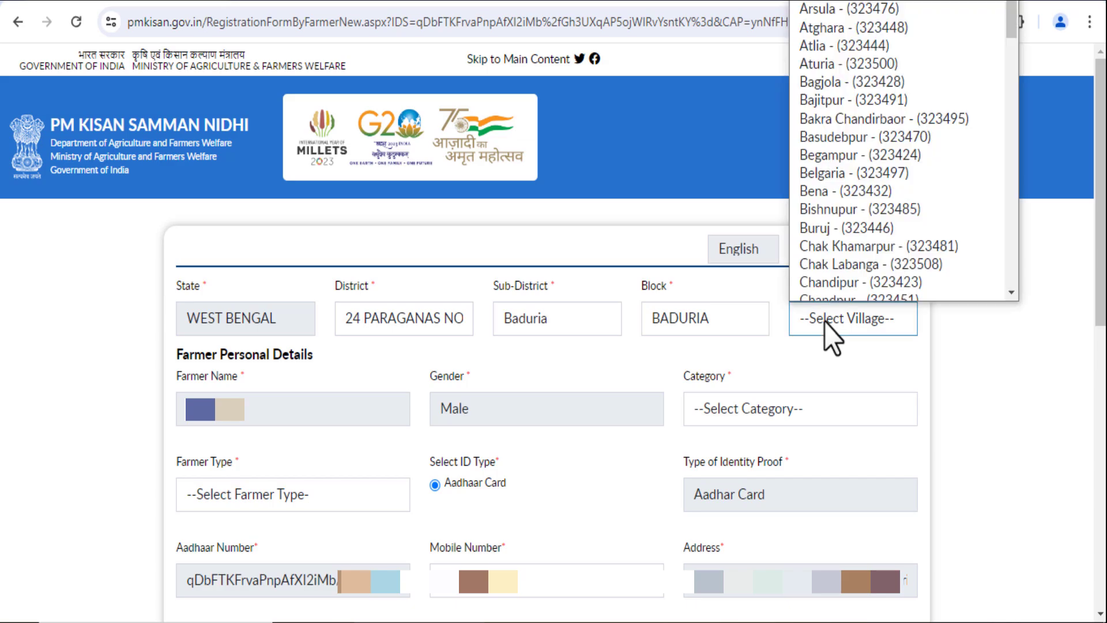
scroll(863, 155, down, 5)
scroll(863, 155, down, 3)
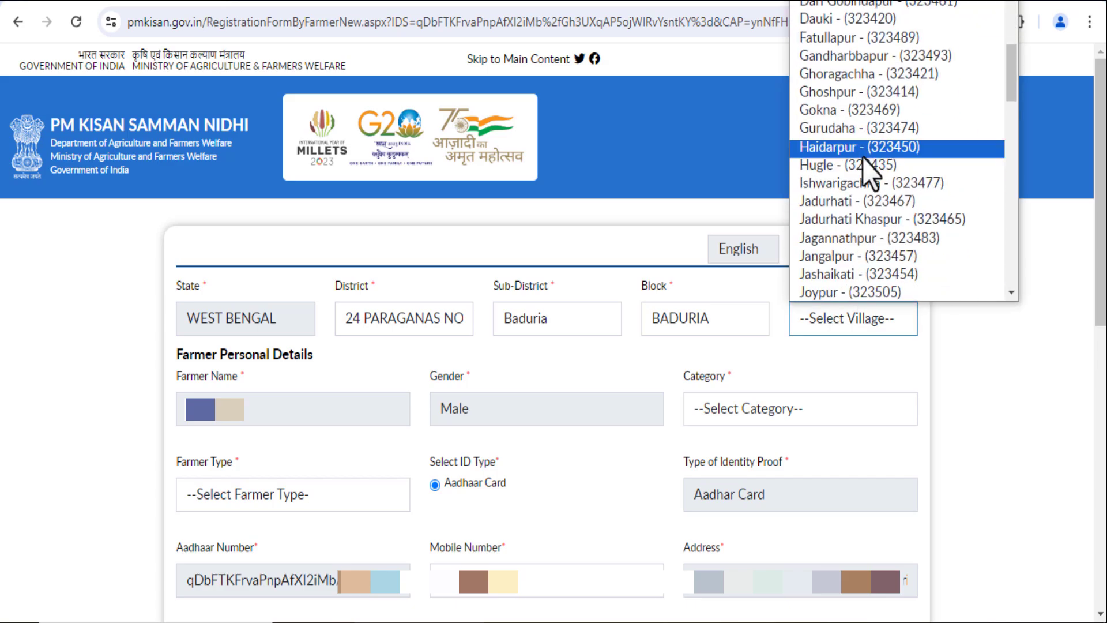
click(874, 183)
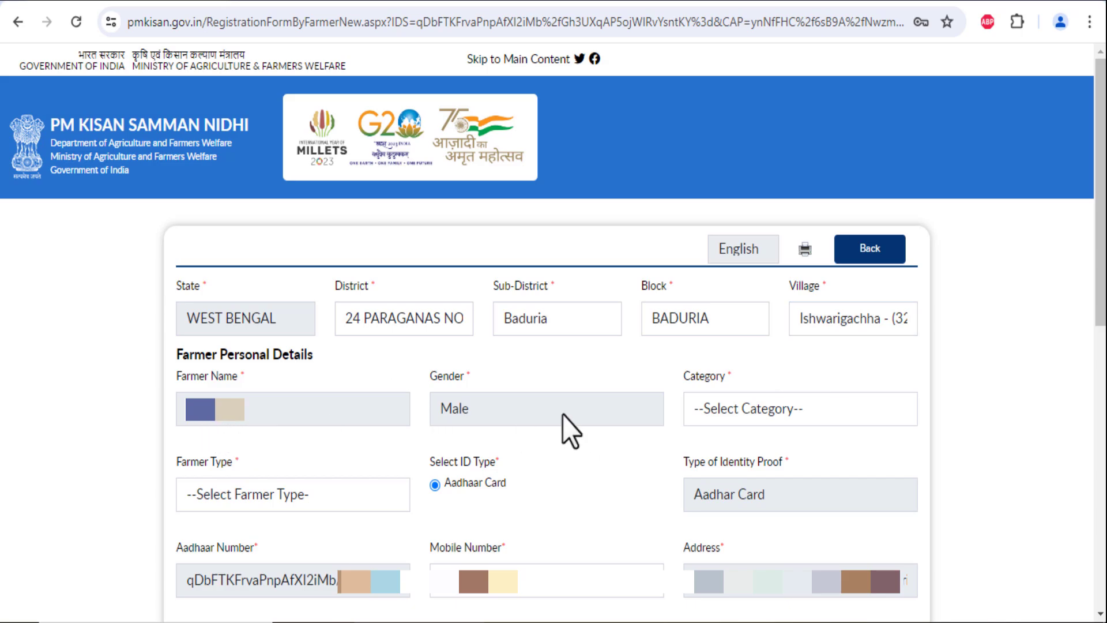
Set the farmer's category to General/Others and the farmer type to Small (1-2Ha)
click(714, 395)
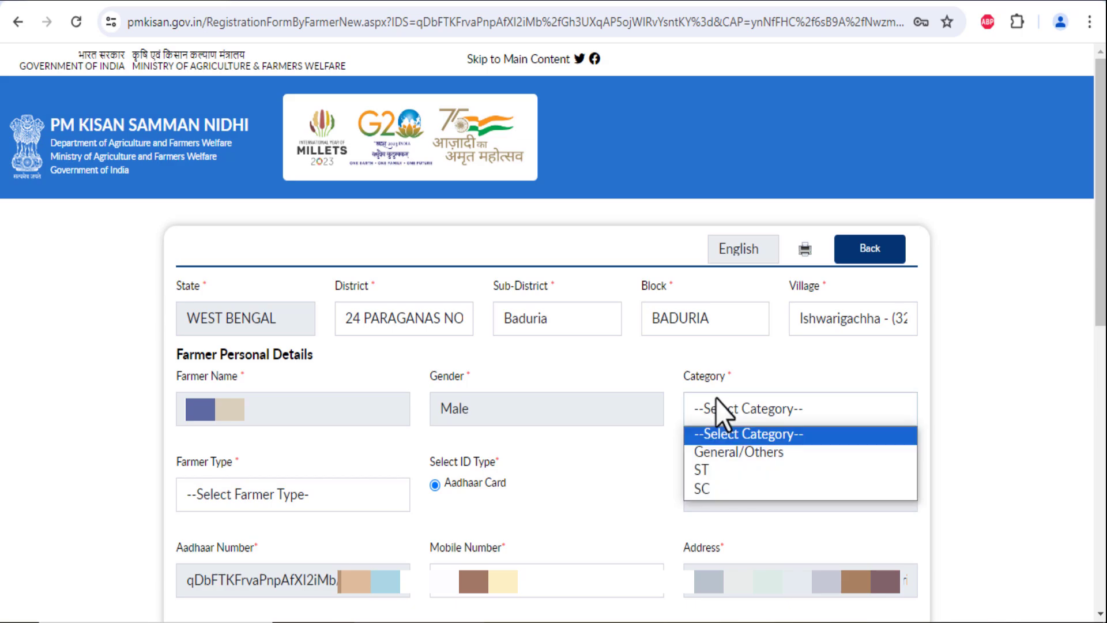
click(763, 455)
click(318, 494)
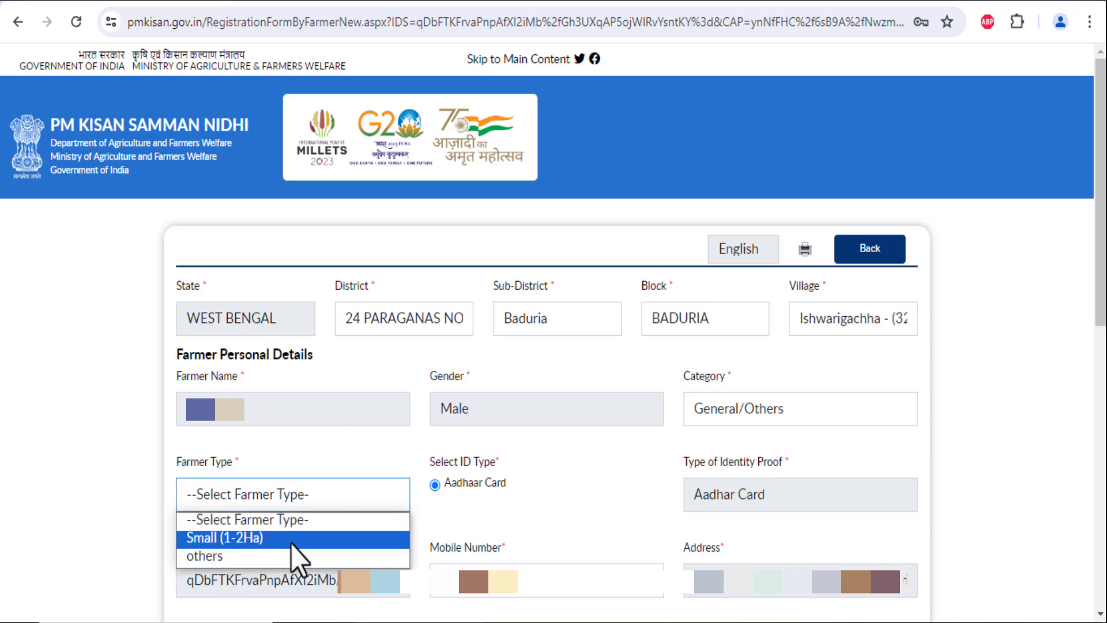
click(262, 539)
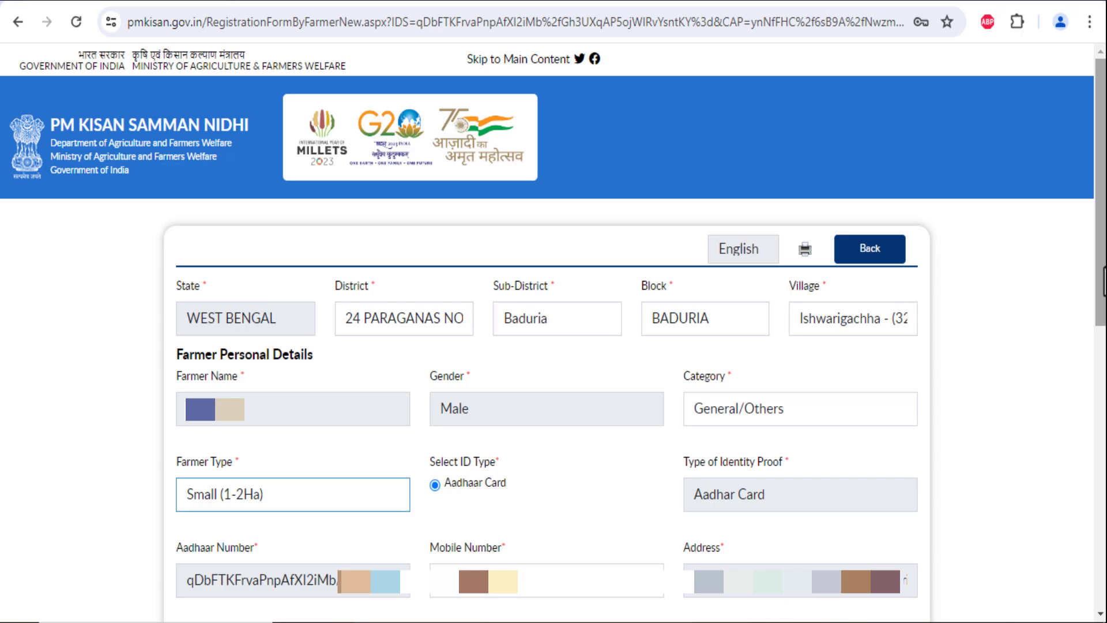
Examine the scanned land record D Ed Porcha.jpg for the Land Registration ID and return to the registration form
scroll(1103, 281, down, 10)
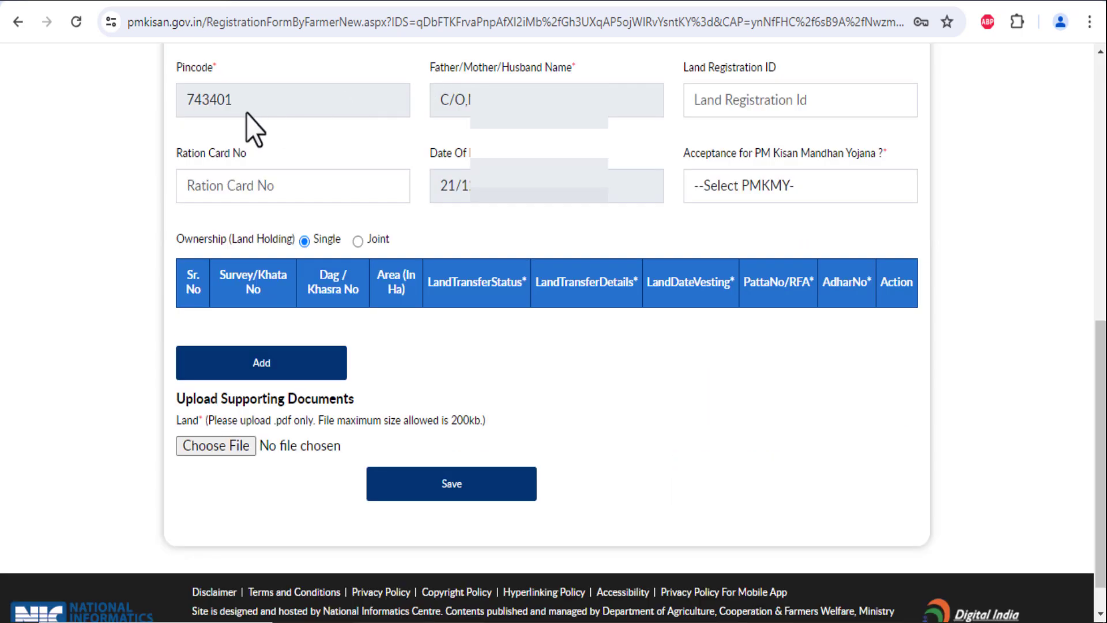
click(771, 110)
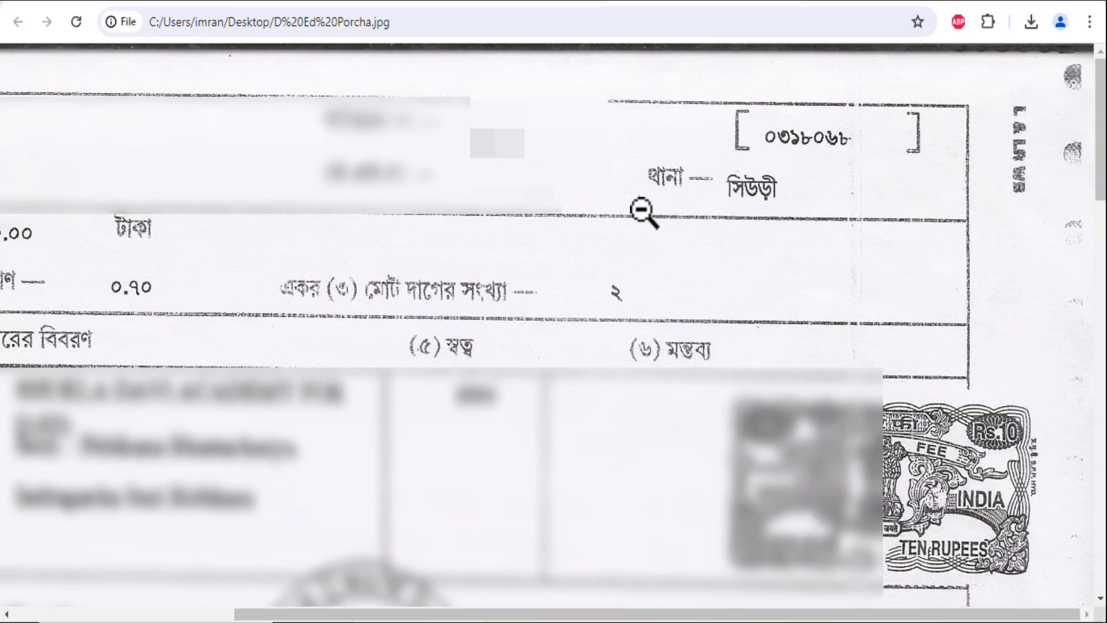
scroll(641, 211, down, 8)
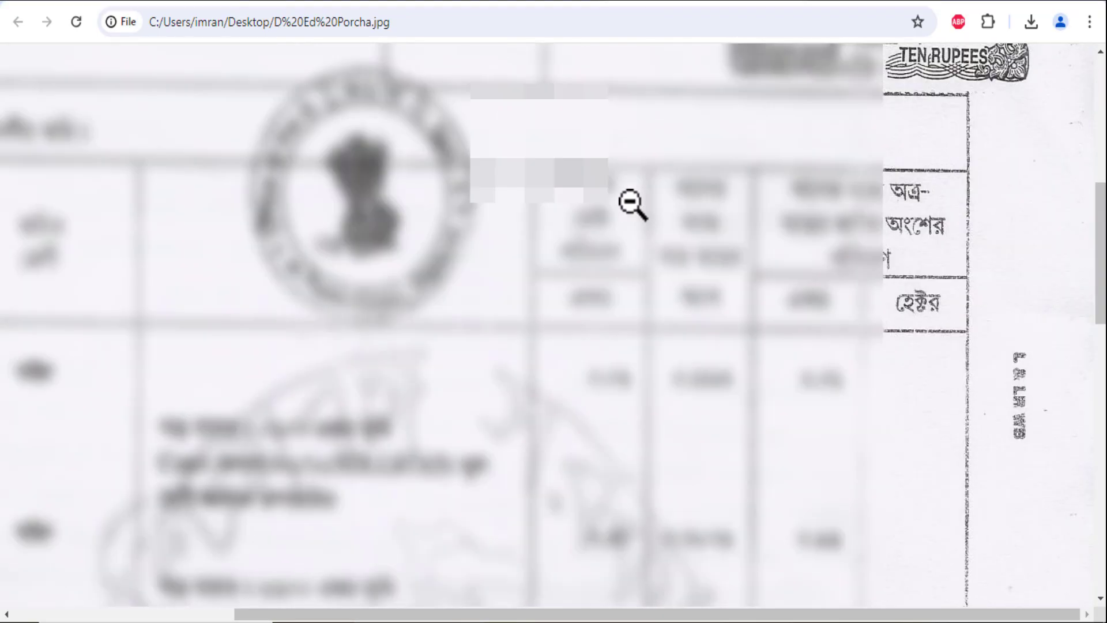
scroll(803, 185, up, 8)
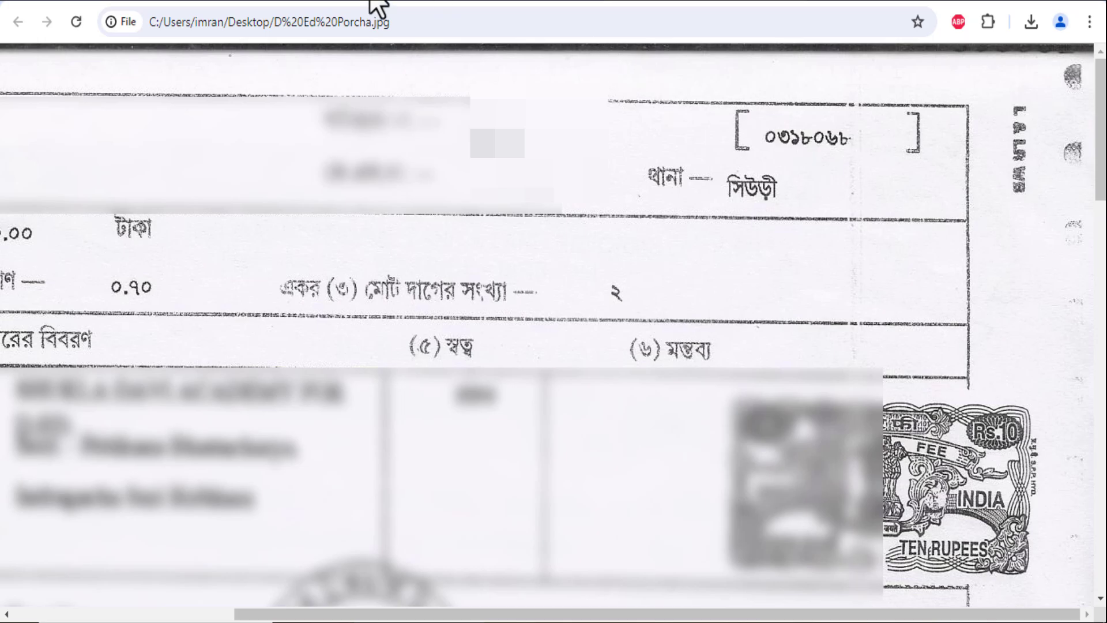
click(155, 1)
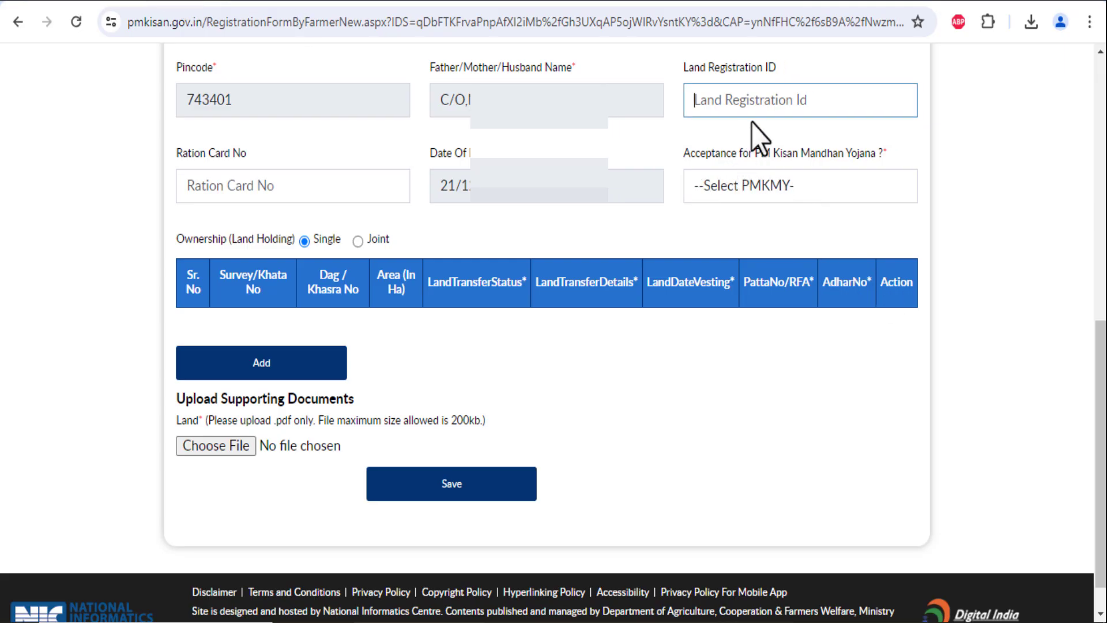
click(708, 2)
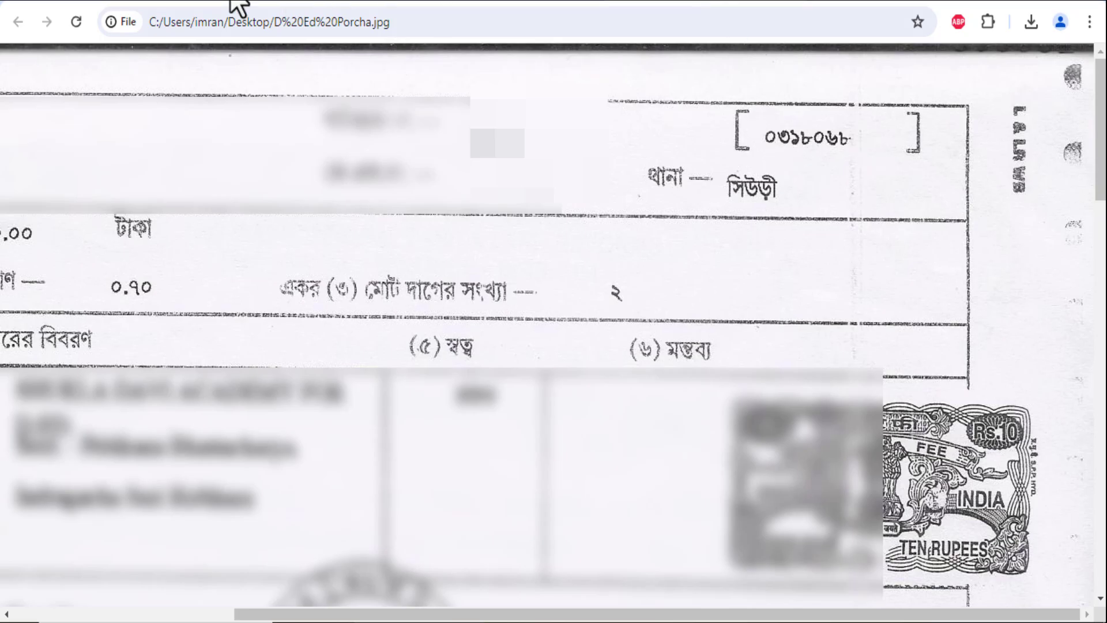
click(154, 1)
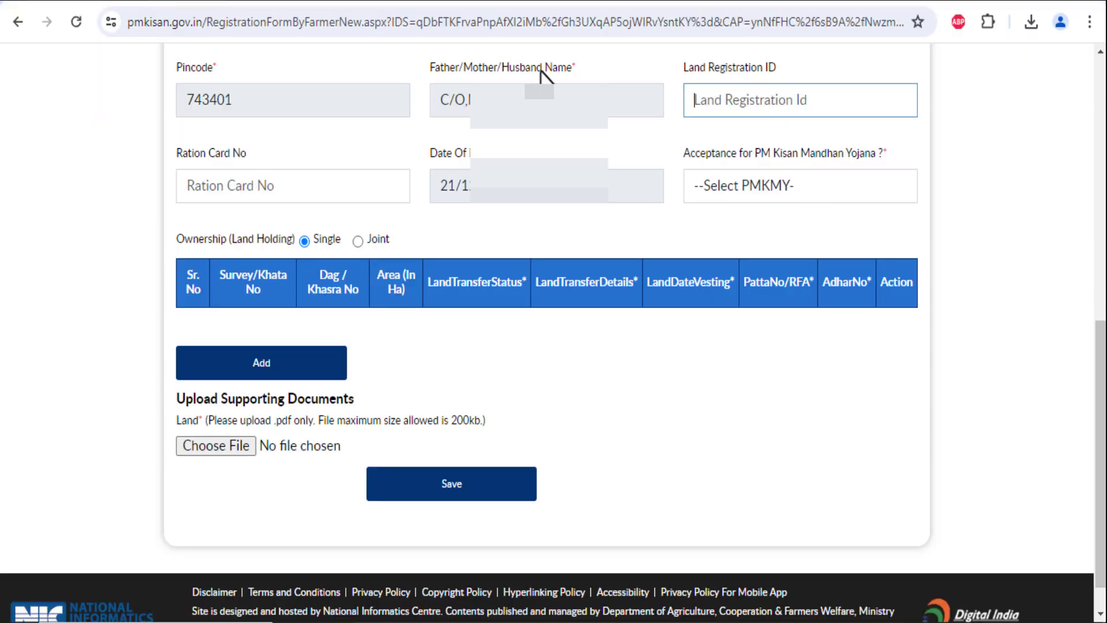
Set the acceptance for PM Kisan Mandhan Yojana to No
click(252, 185)
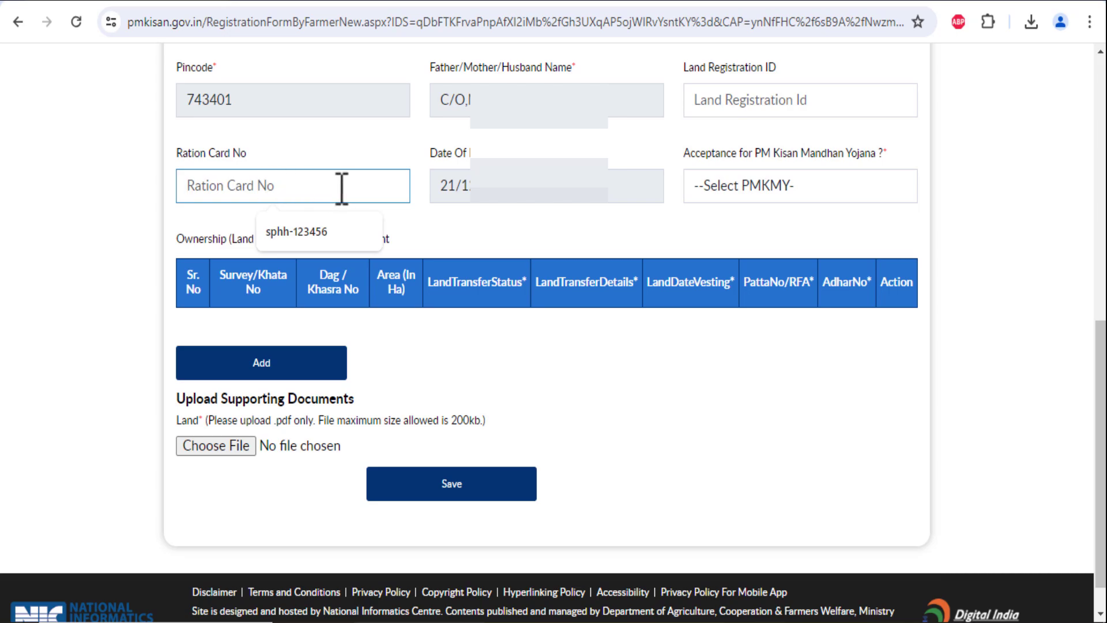
click(517, 227)
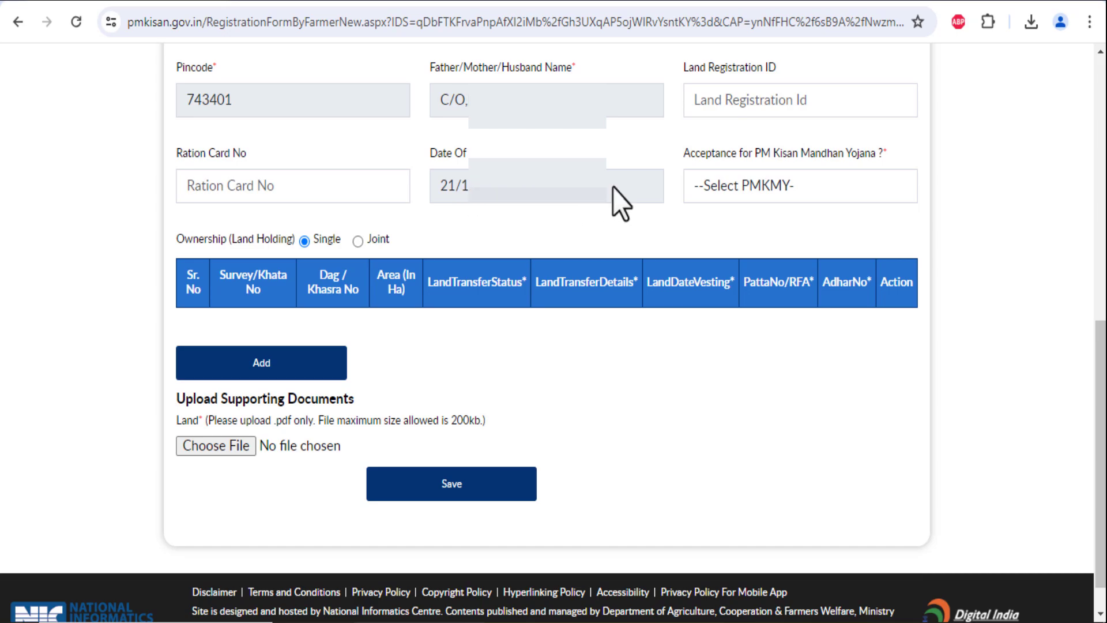
click(748, 185)
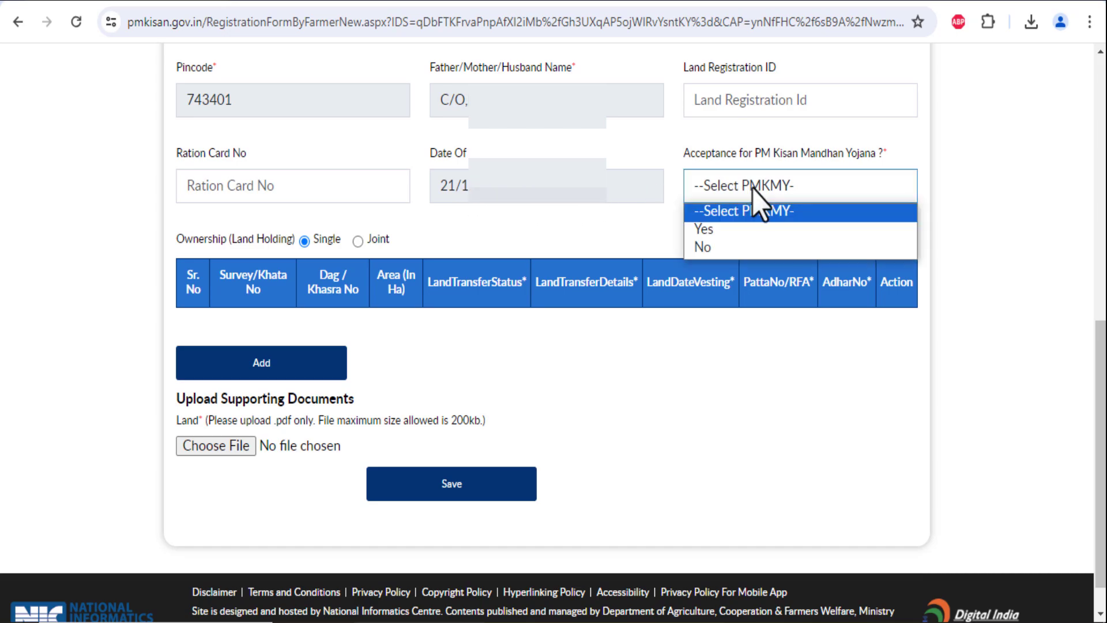
click(716, 249)
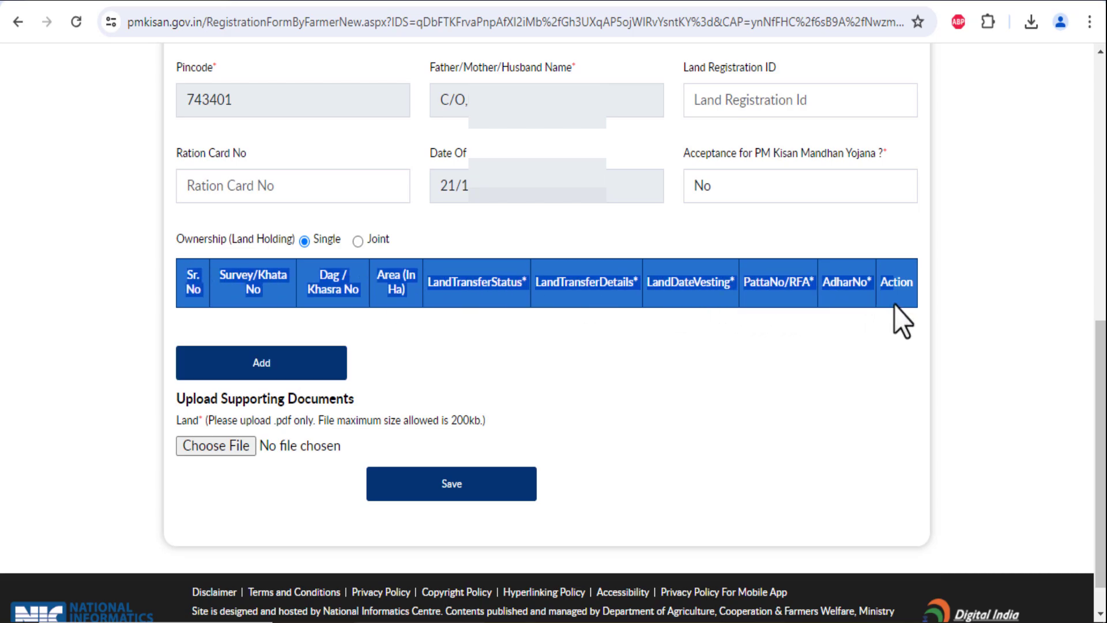
Start a new land detail entry, checking the scanned land record D Ed Porcha.jpg for the khata number
click(295, 361)
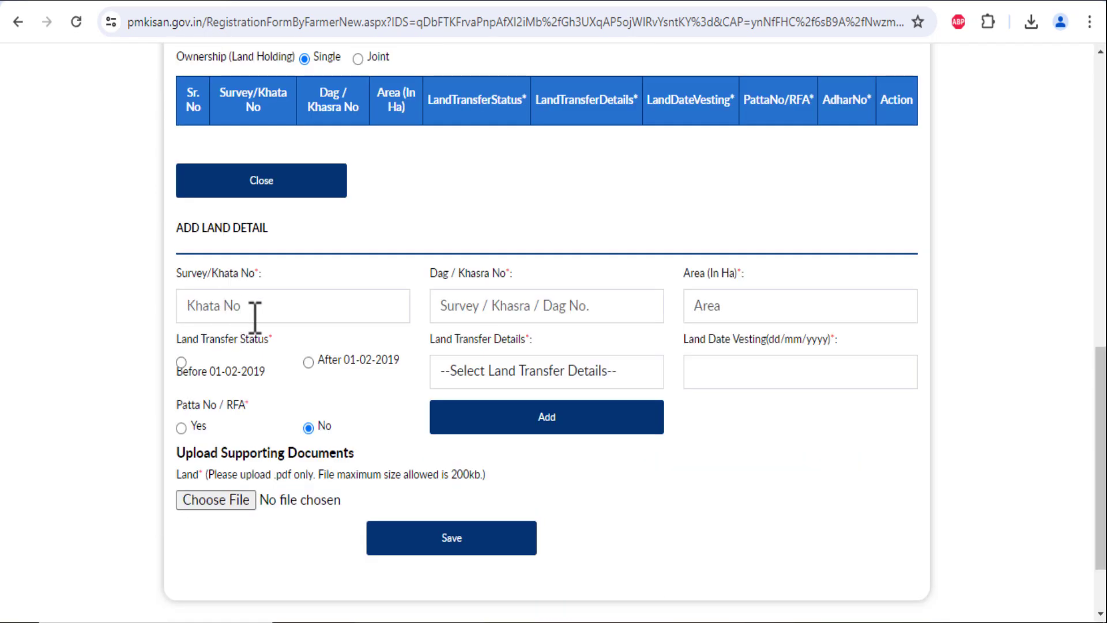
click(248, 311)
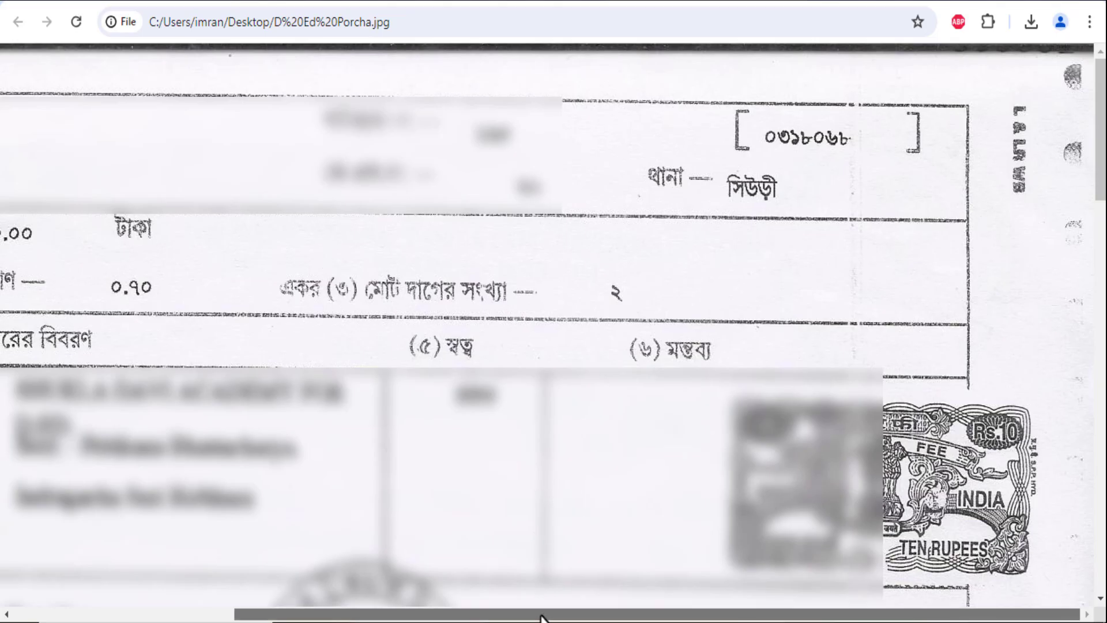
mouse_move(541, 615)
mouse_down()
mouse_move(294, 601)
mouse_move(527, 602)
mouse_up()
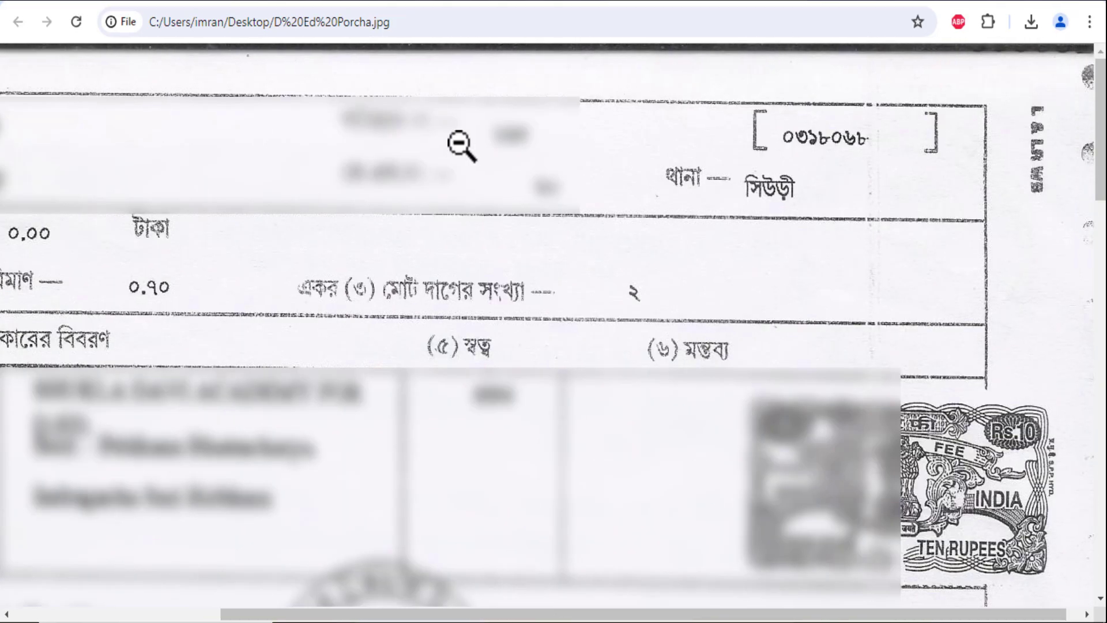
click(107, 1)
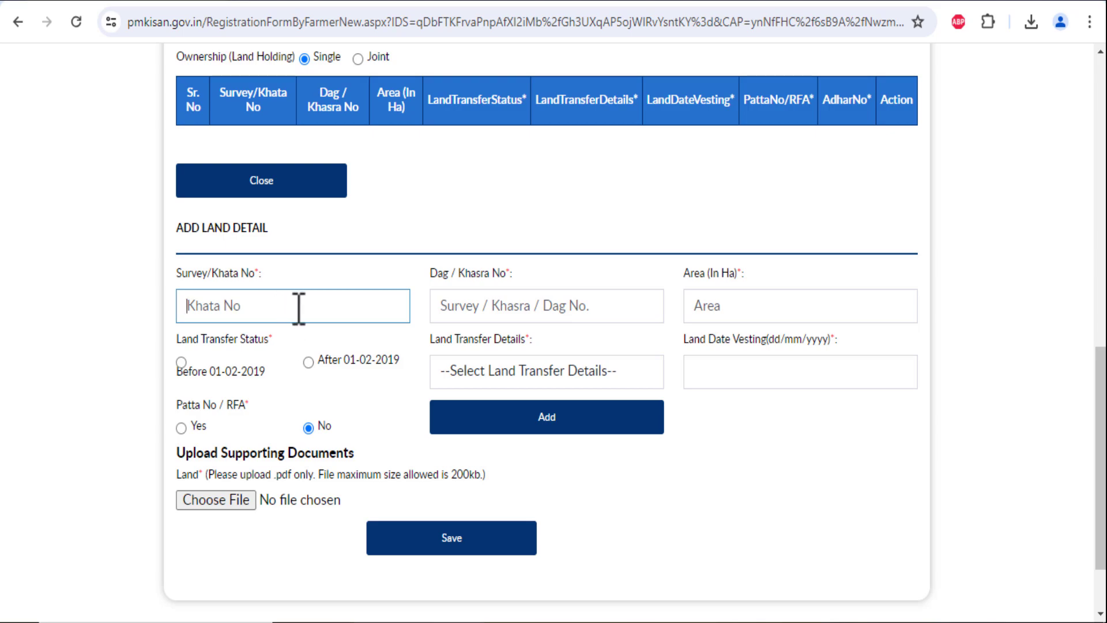
click(537, 306)
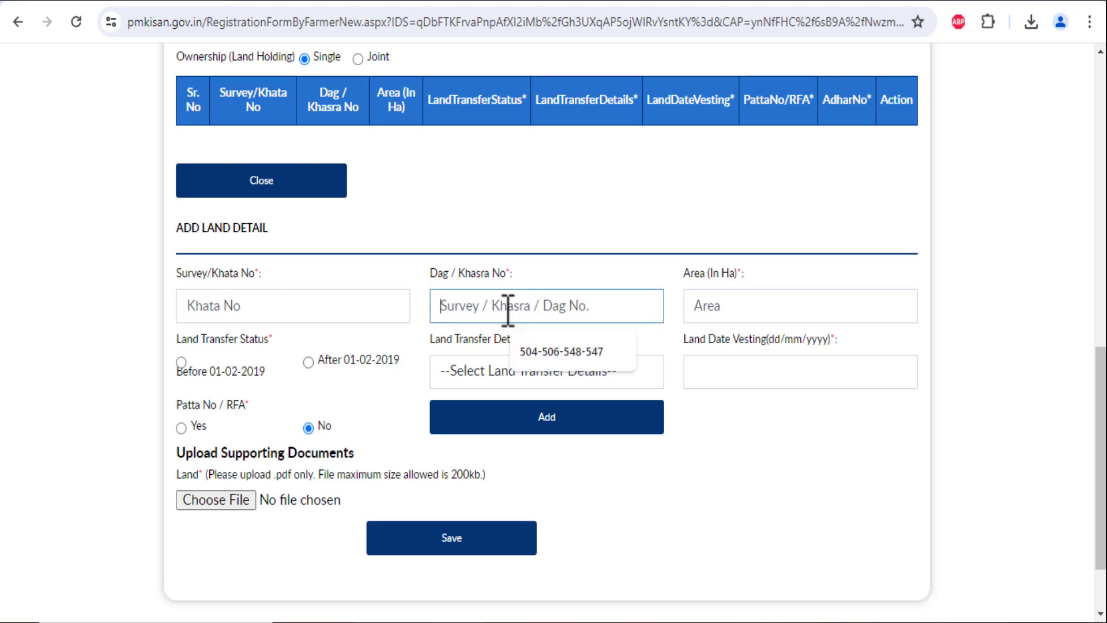
click(731, 298)
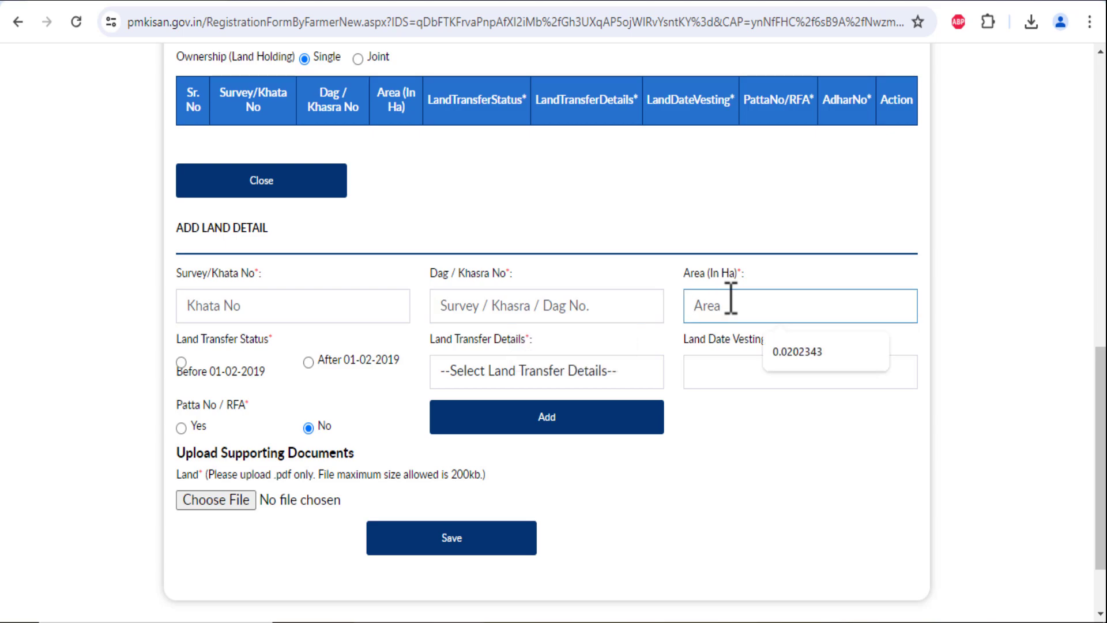
click(790, 268)
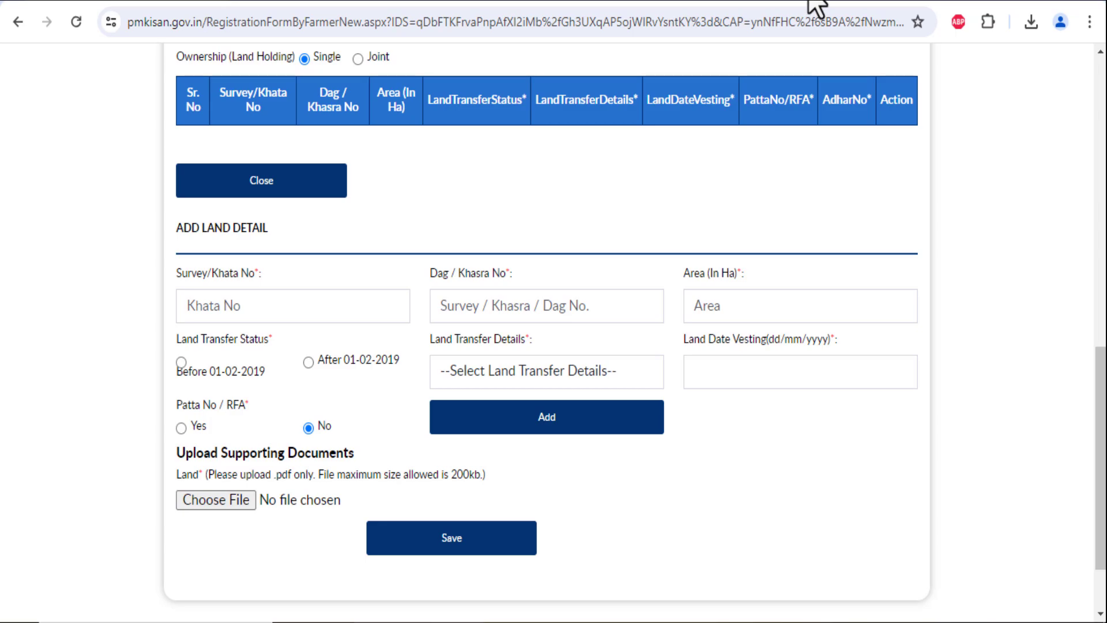
Open google.com in a new tab and search for katha to hectare
key(ctrl+t)
text(google.com)
key(Return)
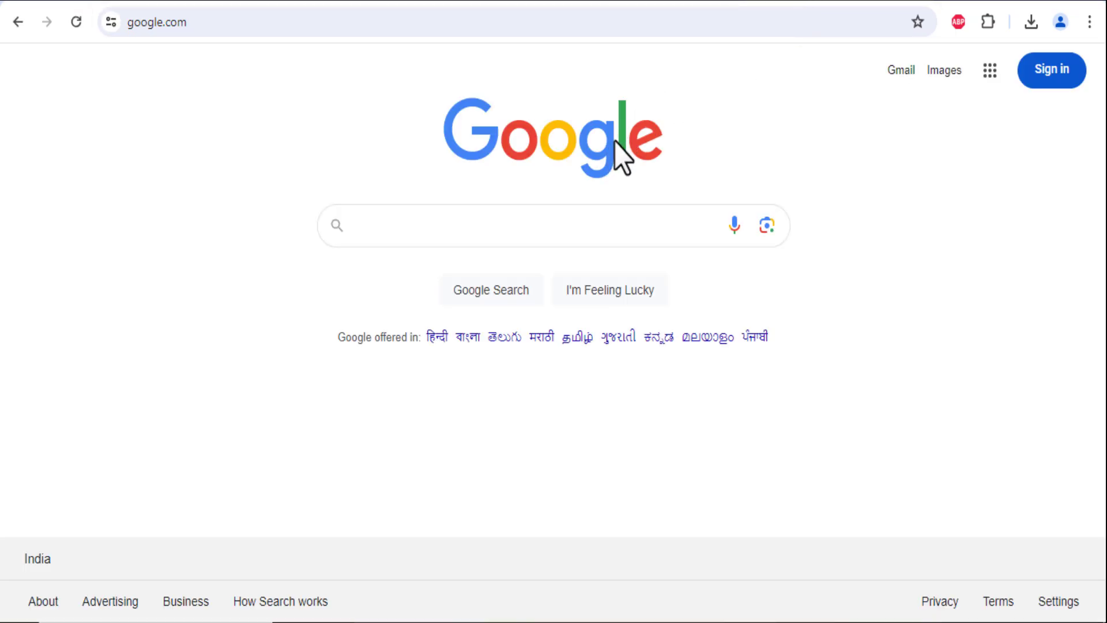
text(katha to he)
click(458, 264)
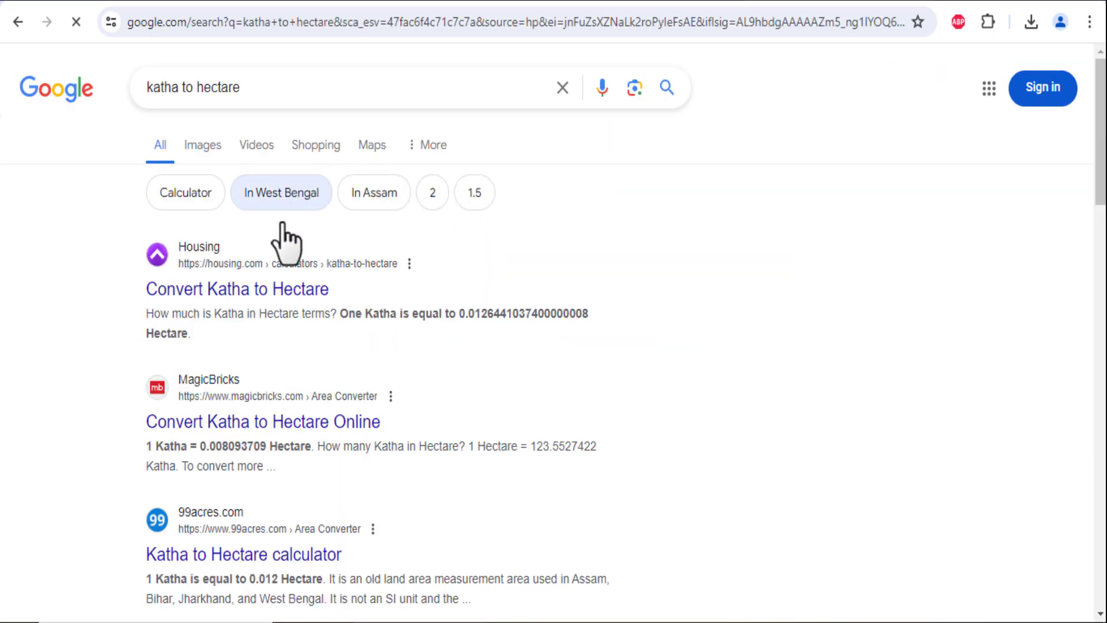
Look through the search results and open the MagicBricks Katha to Hectare converter
scroll(279, 421, down, 5)
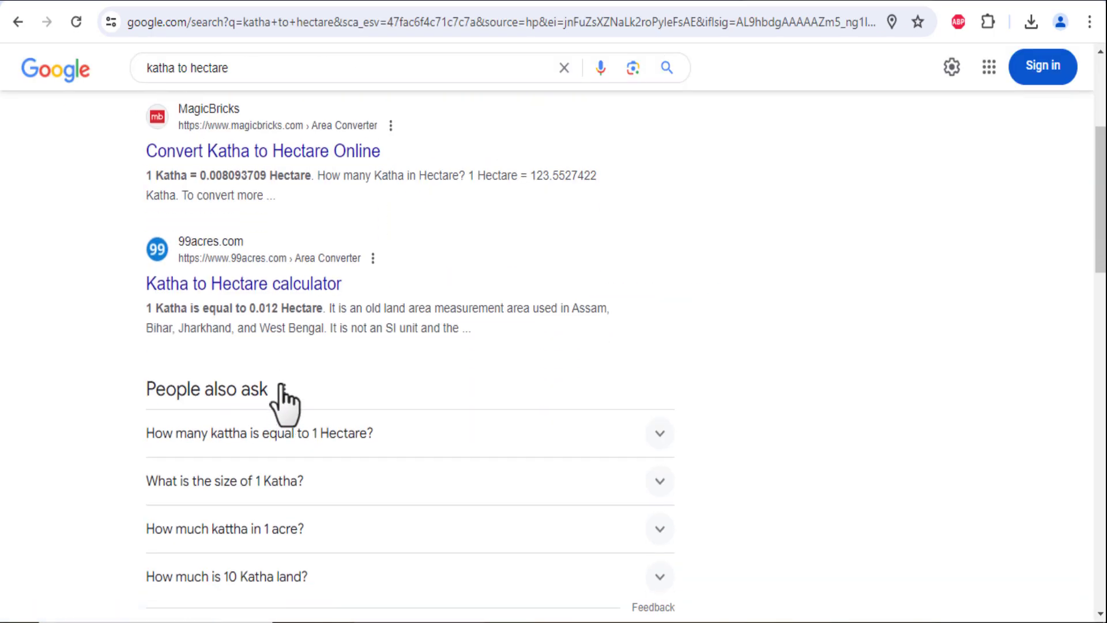
scroll(281, 385, down, 8)
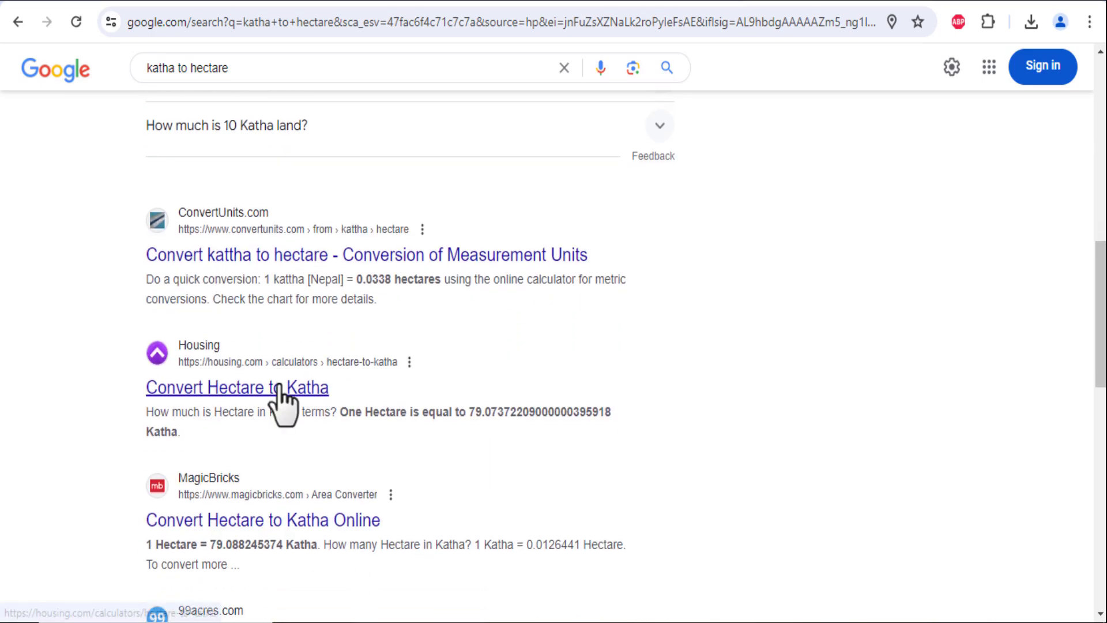
scroll(279, 386, down, 7)
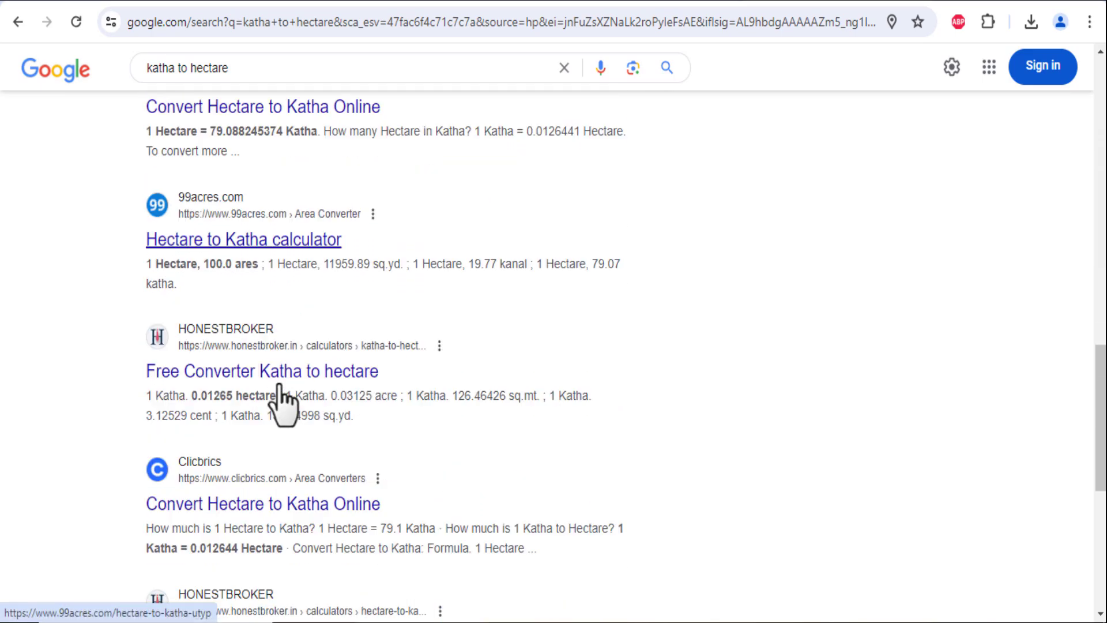
scroll(279, 385, down, 1)
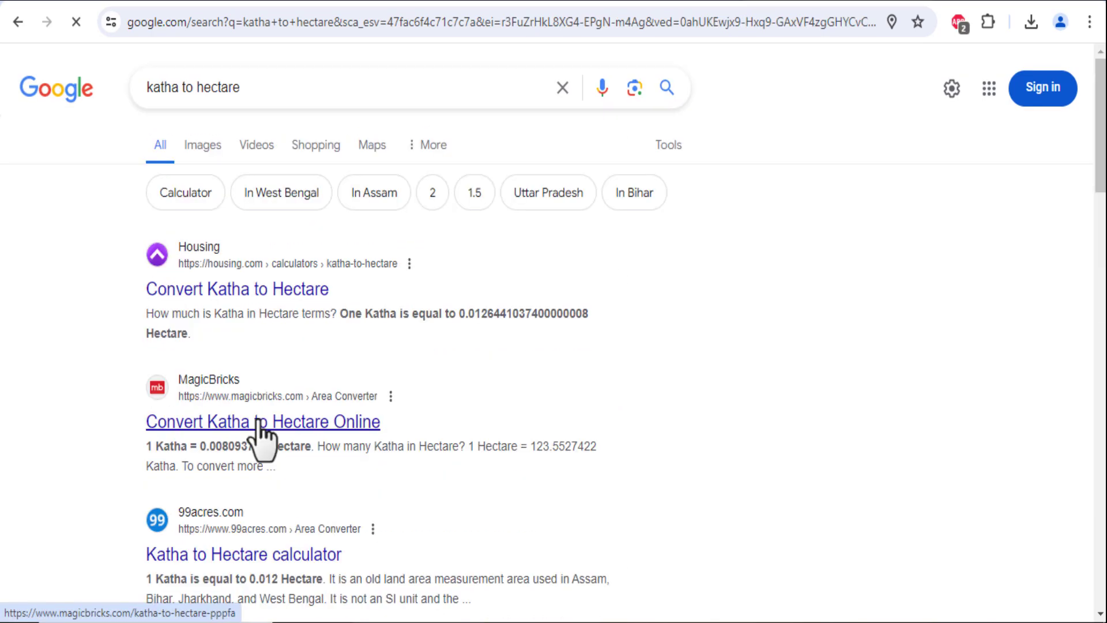
click(257, 424)
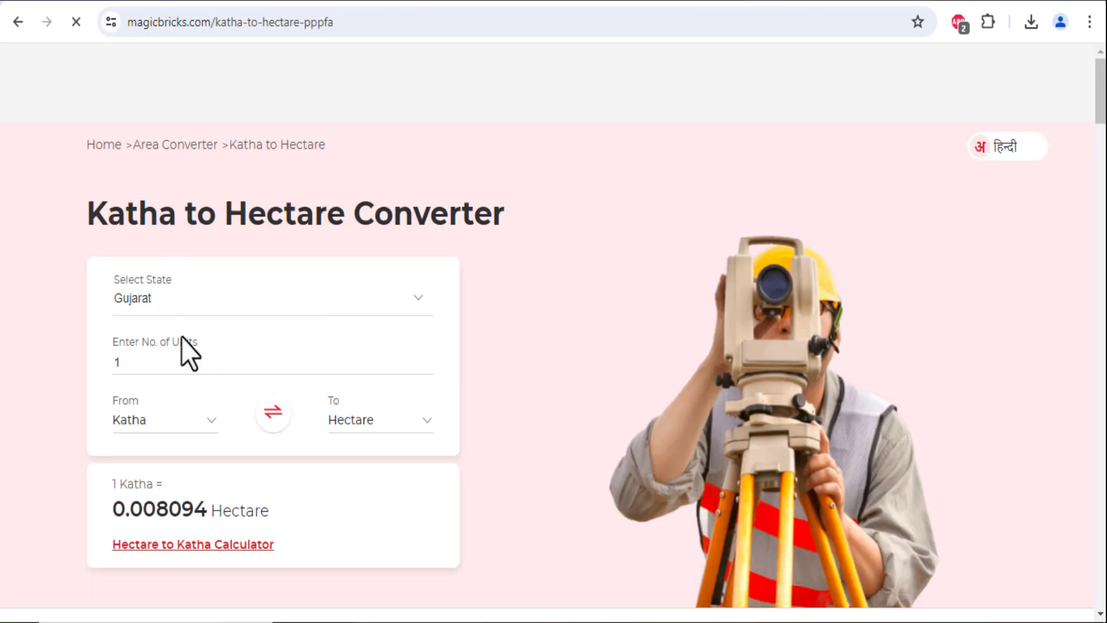
Set the state in the area converter to West Bengal
click(174, 307)
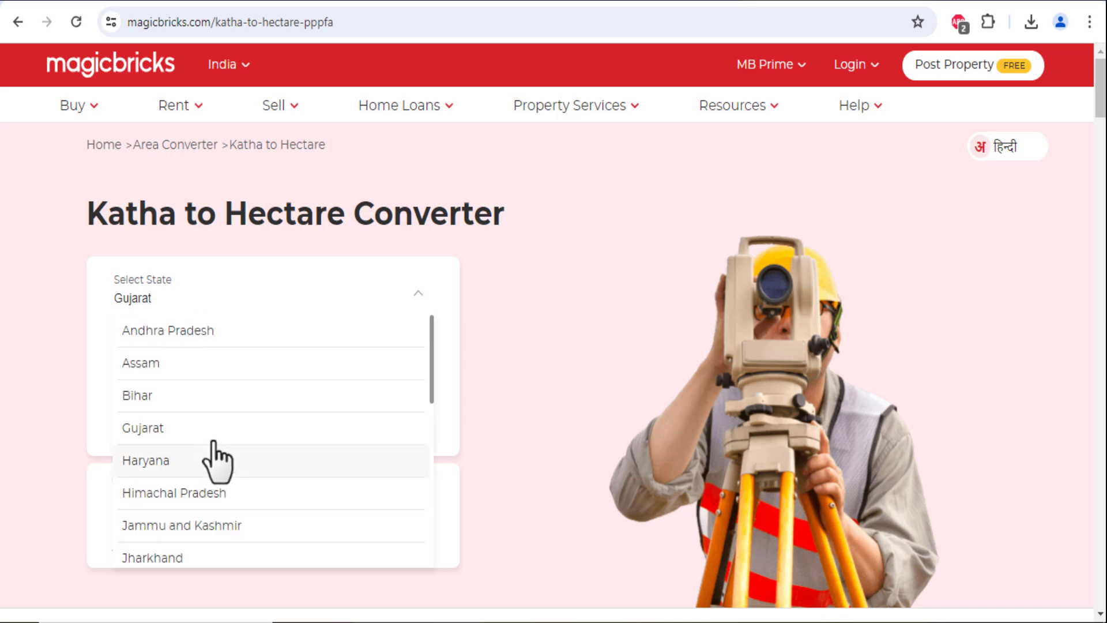
scroll(206, 478, down, 5)
click(173, 554)
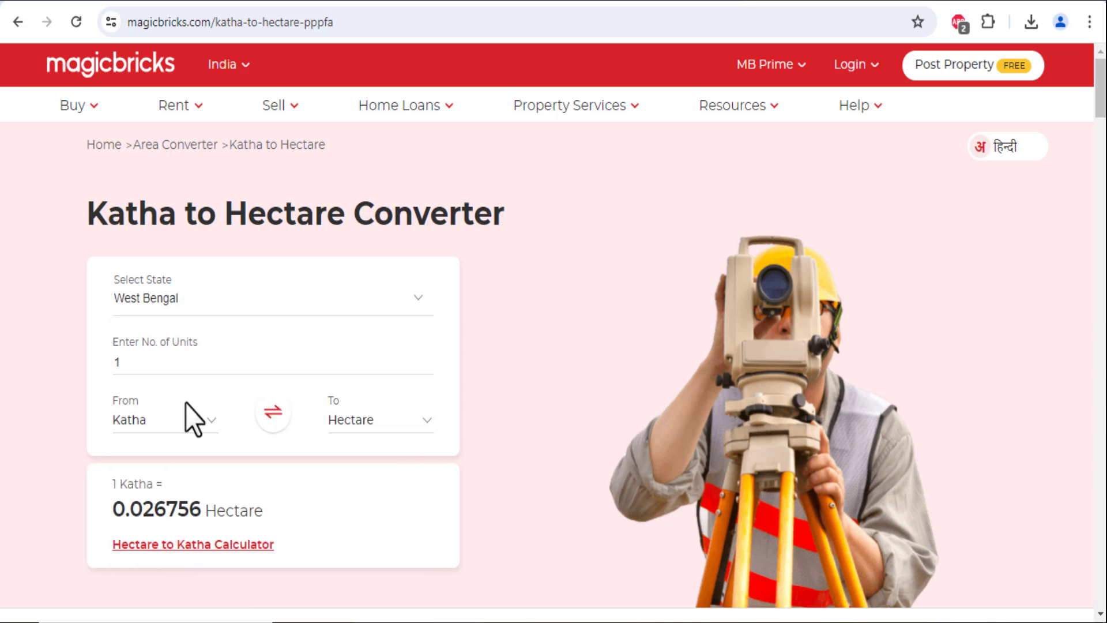
Look through the available source units, keep Katha, and set the number of units to 10 for conversion to Hectare
click(202, 444)
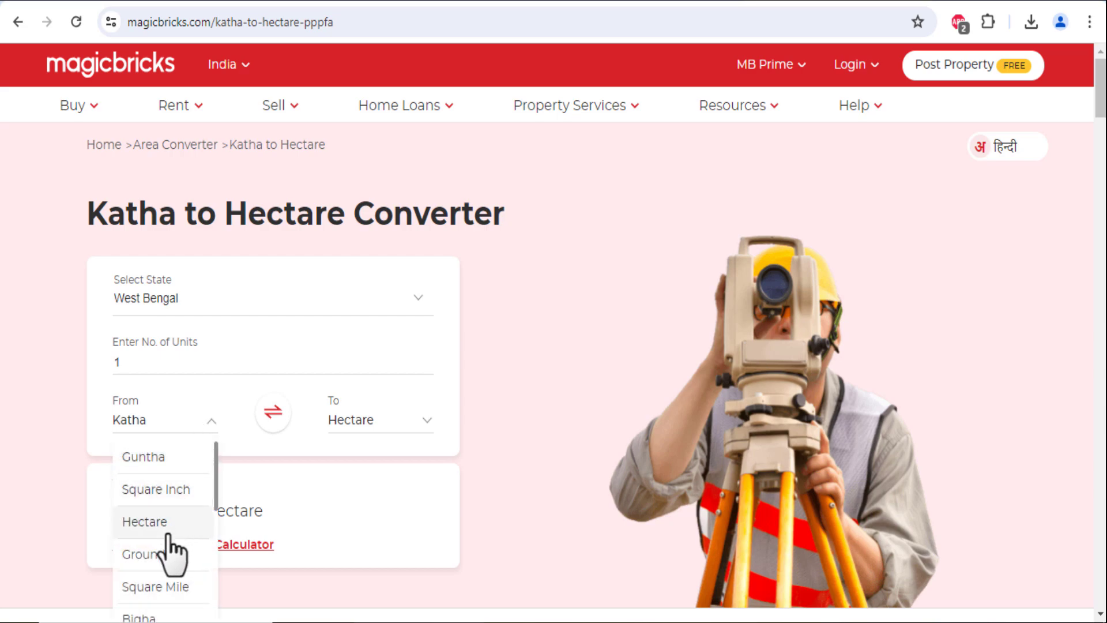
scroll(168, 545, down, 3)
scroll(168, 538, down, 2)
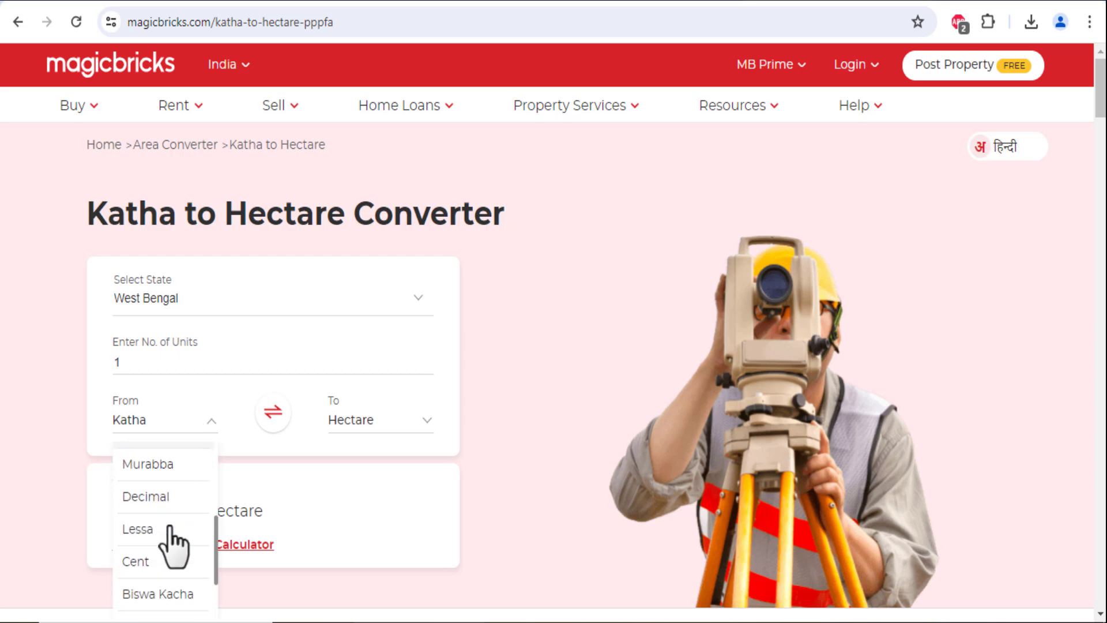
scroll(168, 544, down, 2)
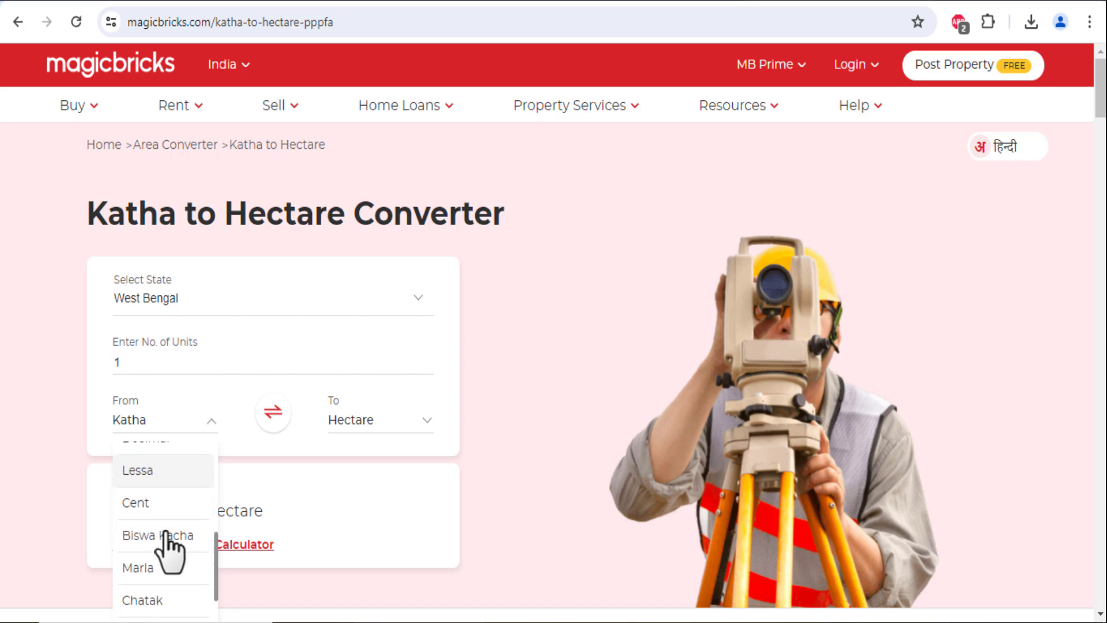
scroll(164, 539, down, 2)
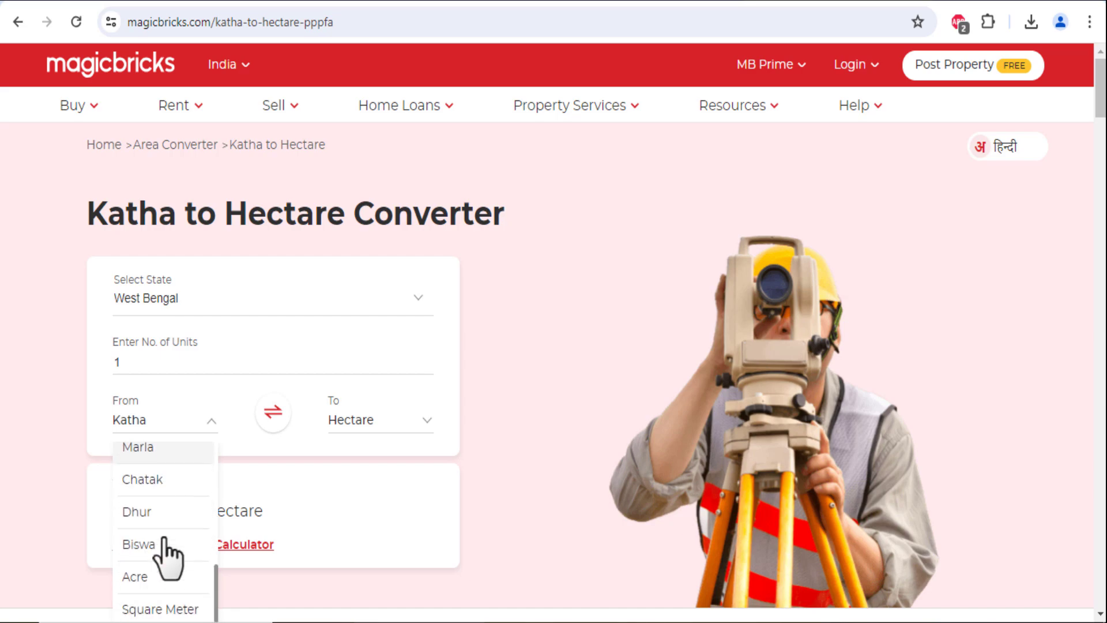
scroll(168, 580, down, 4)
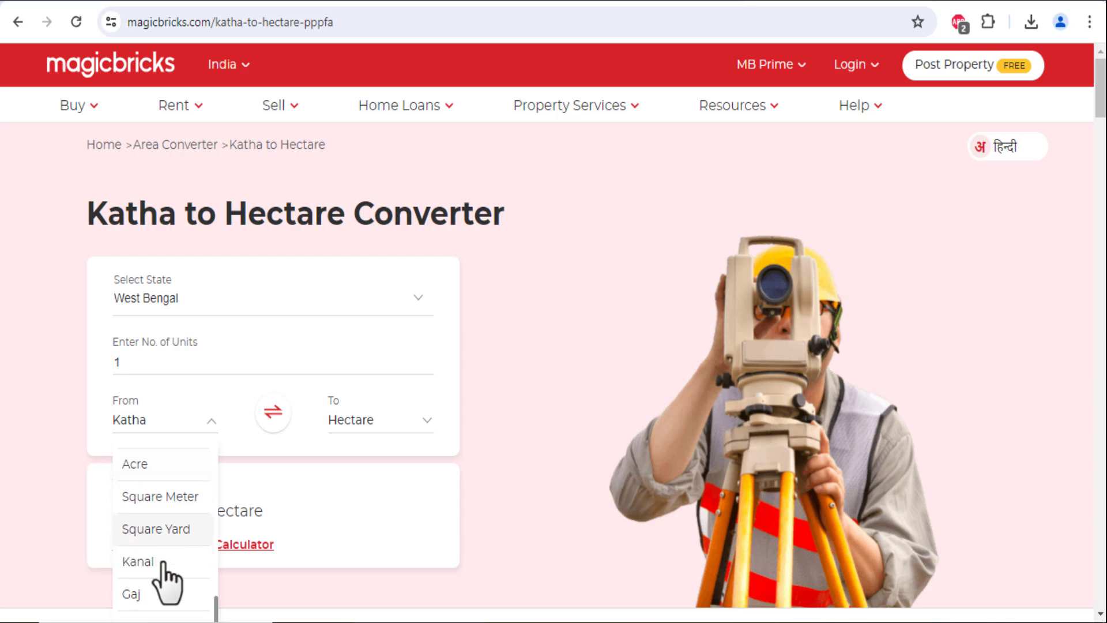
click(164, 582)
click(150, 368)
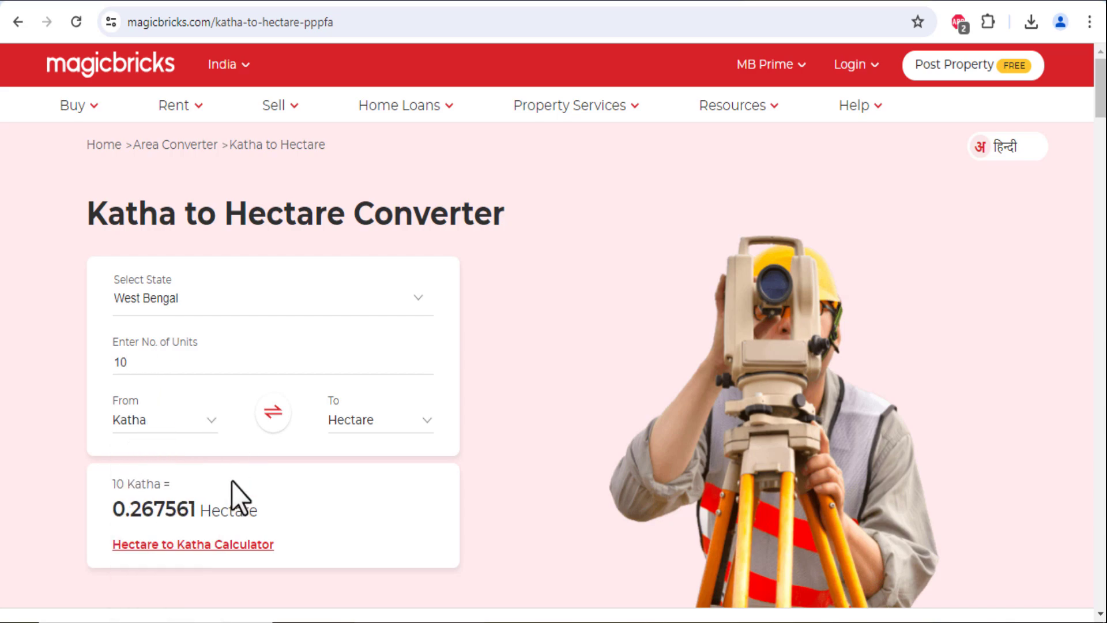
Copy the converted hectare value 0.267561 into the Area (In Ha) field of the PM Kisan land detail form
drag(196, 508, 123, 510)
right_click(123, 509)
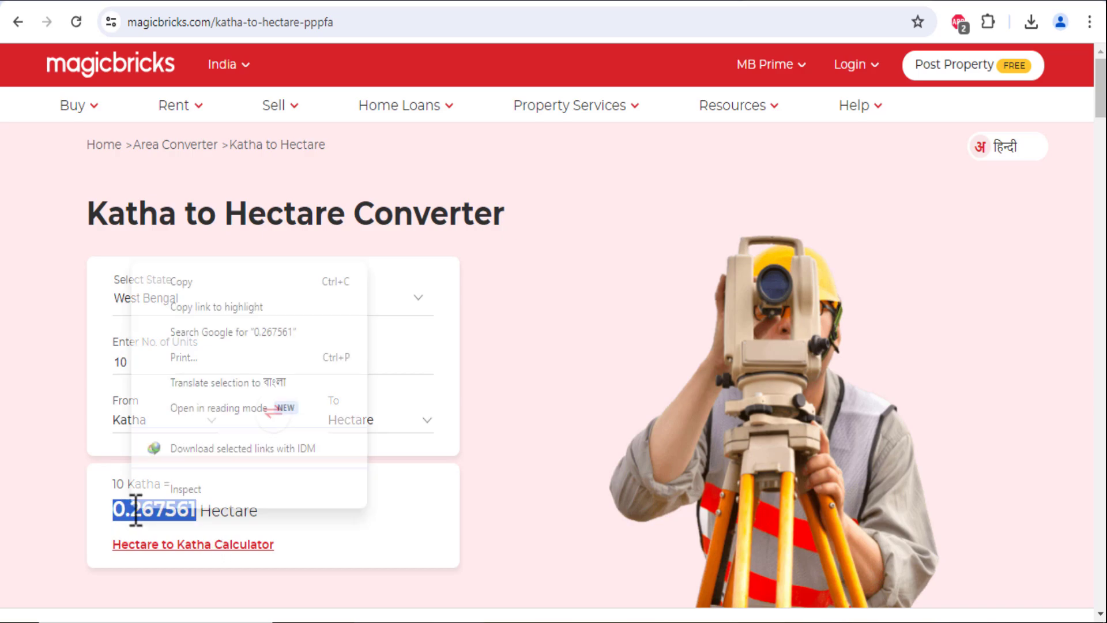
click(190, 284)
click(136, 4)
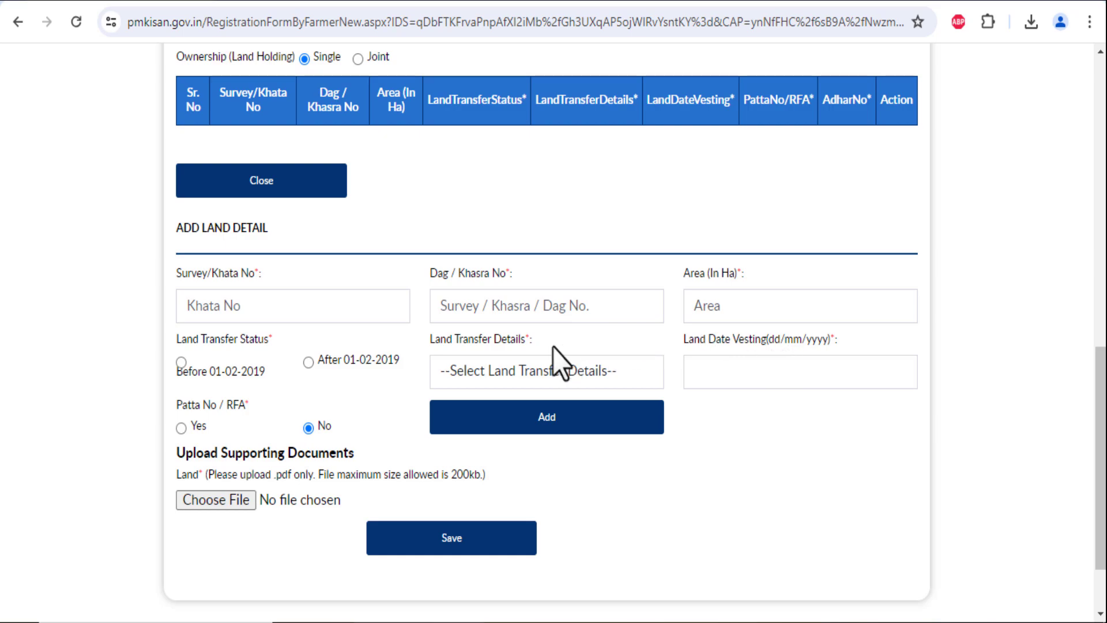
click(730, 309)
key(ctrl+v)
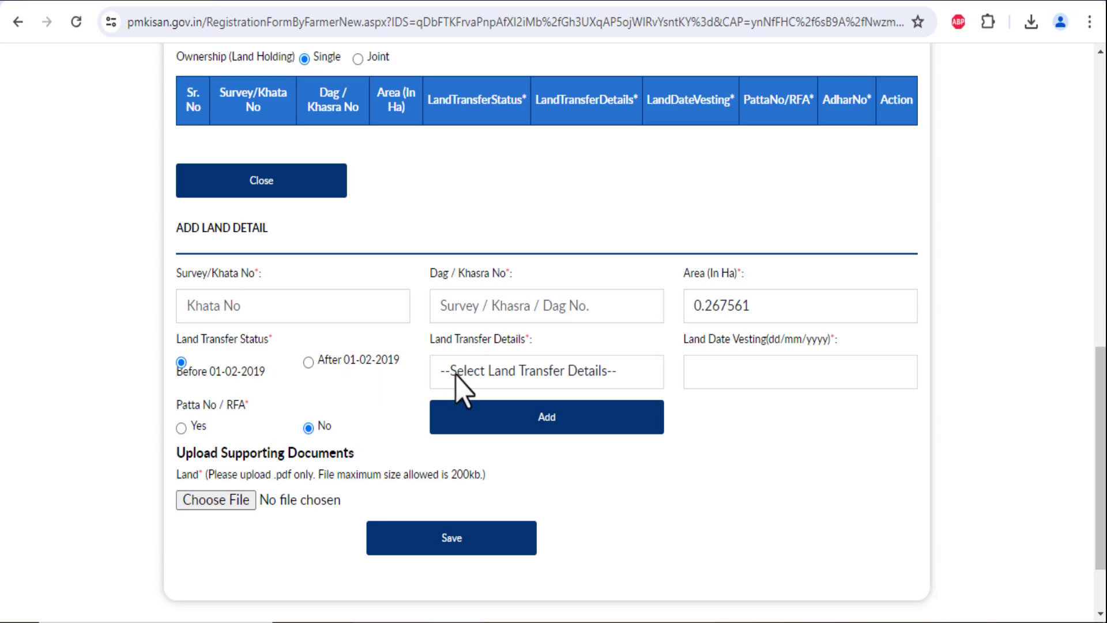
Set the land transfer status to Before 01-02-2019 and the land transfer details to Purchase of Land
click(496, 376)
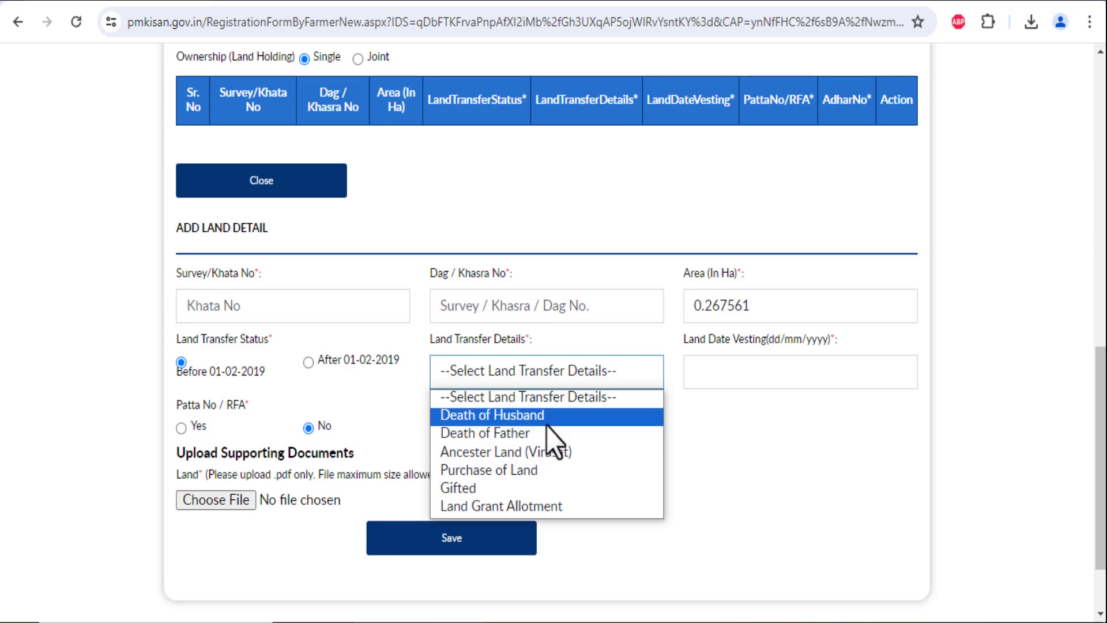
click(539, 472)
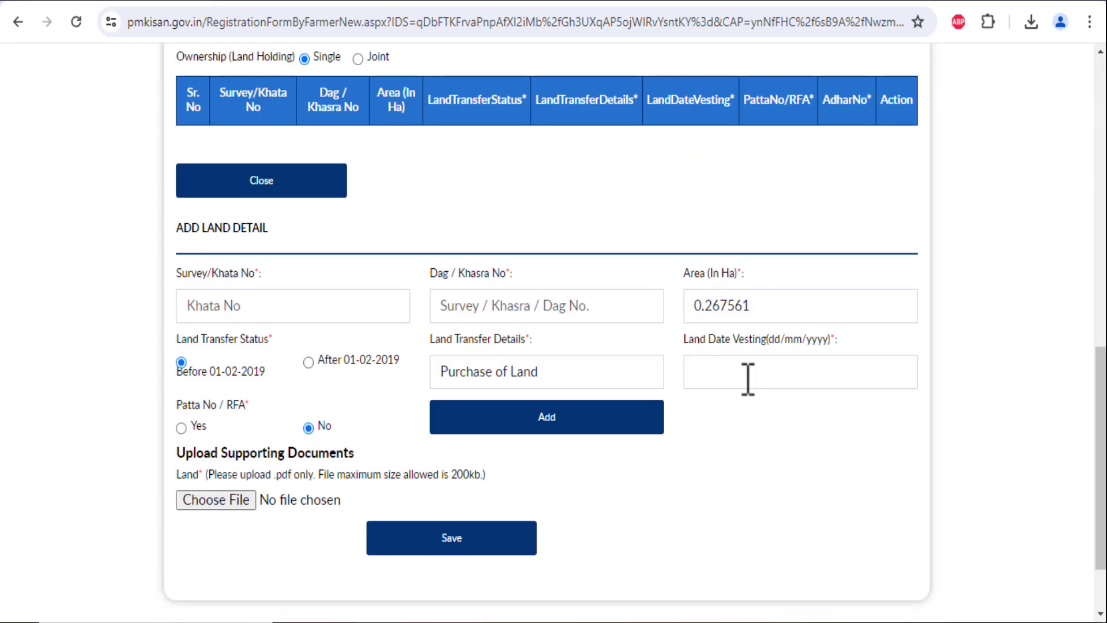
click(748, 379)
click(648, 5)
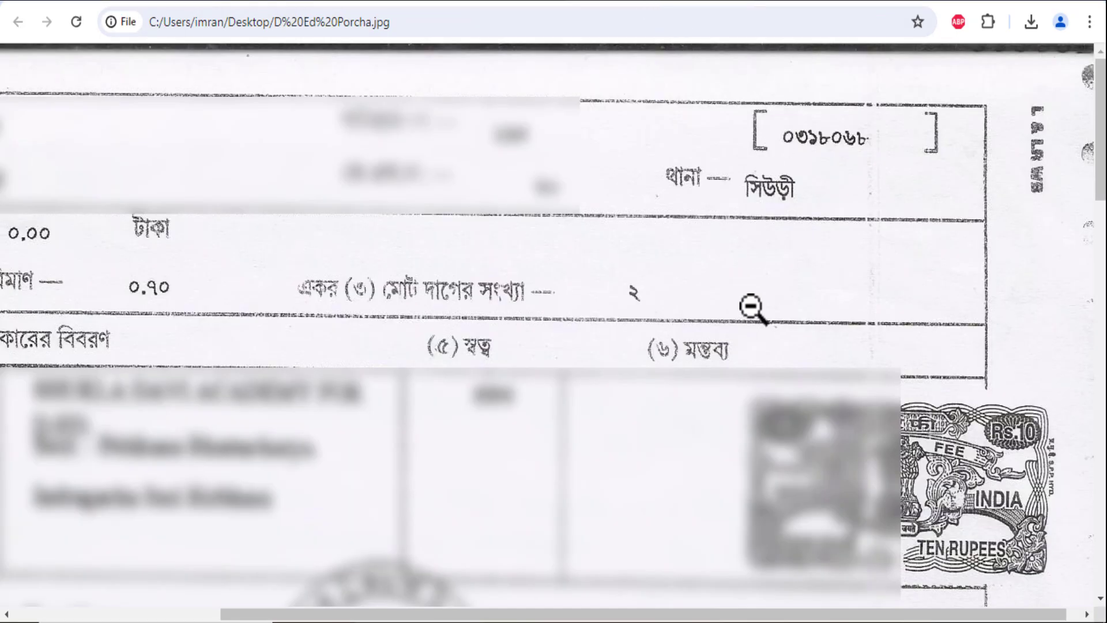
scroll(801, 289, down, 8)
scroll(803, 289, down, 10)
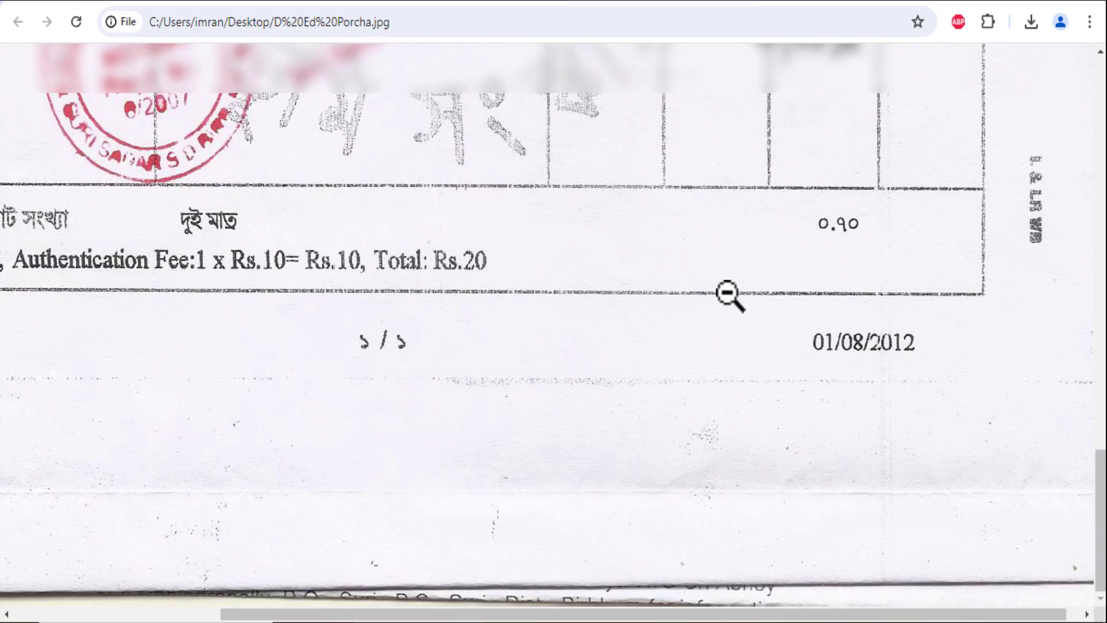
click(120, 5)
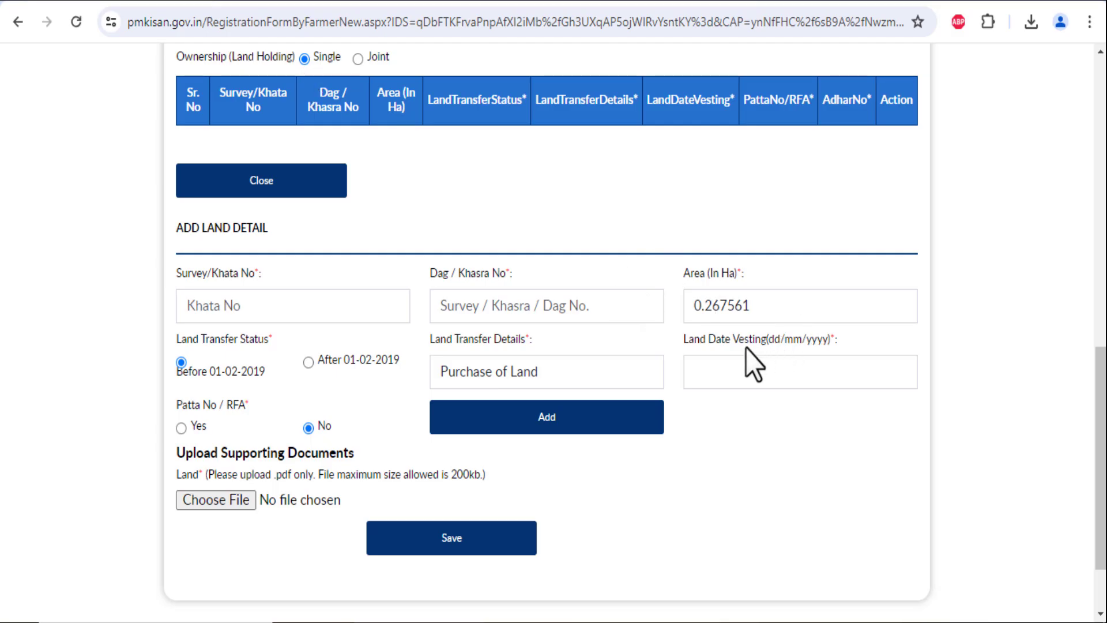
click(739, 366)
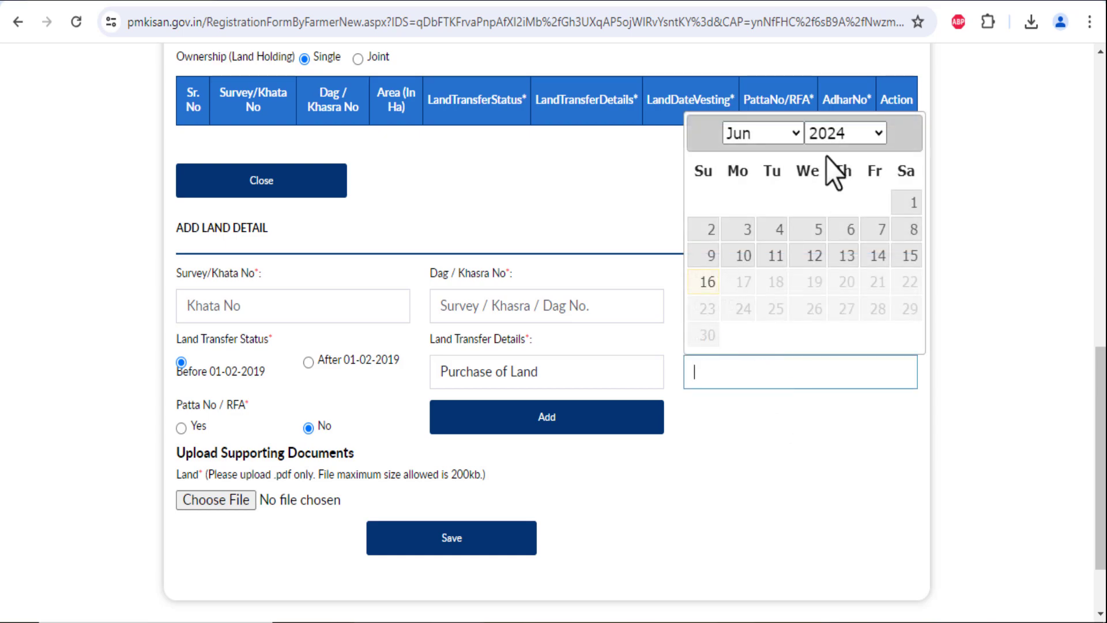
click(779, 427)
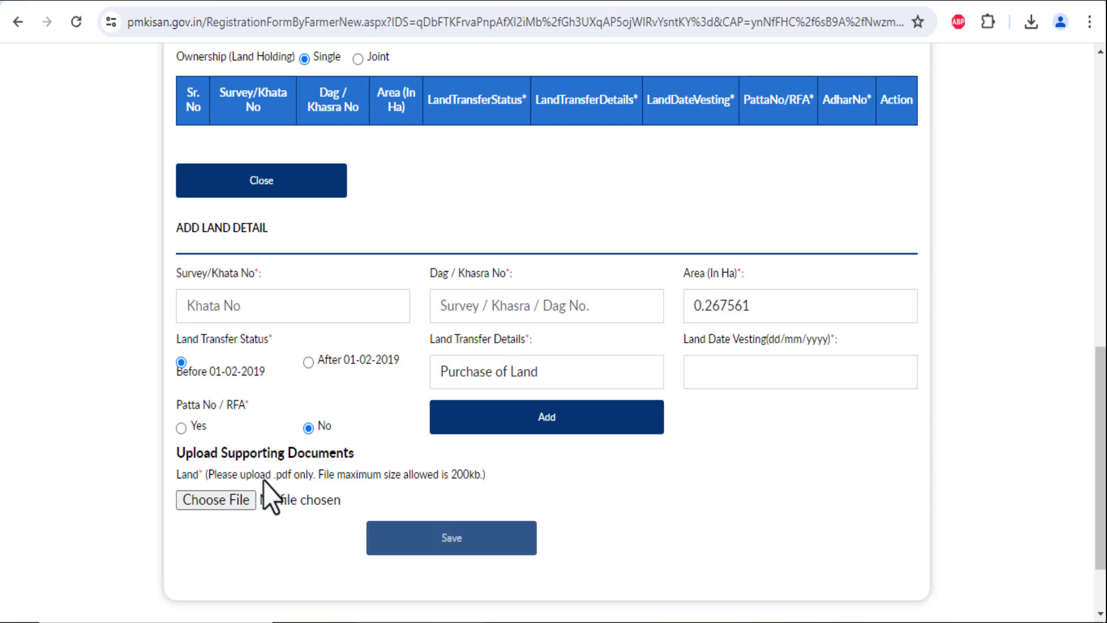
Read the file type and size limits for the land document upload and save the registration form
drag(216, 475, 289, 476)
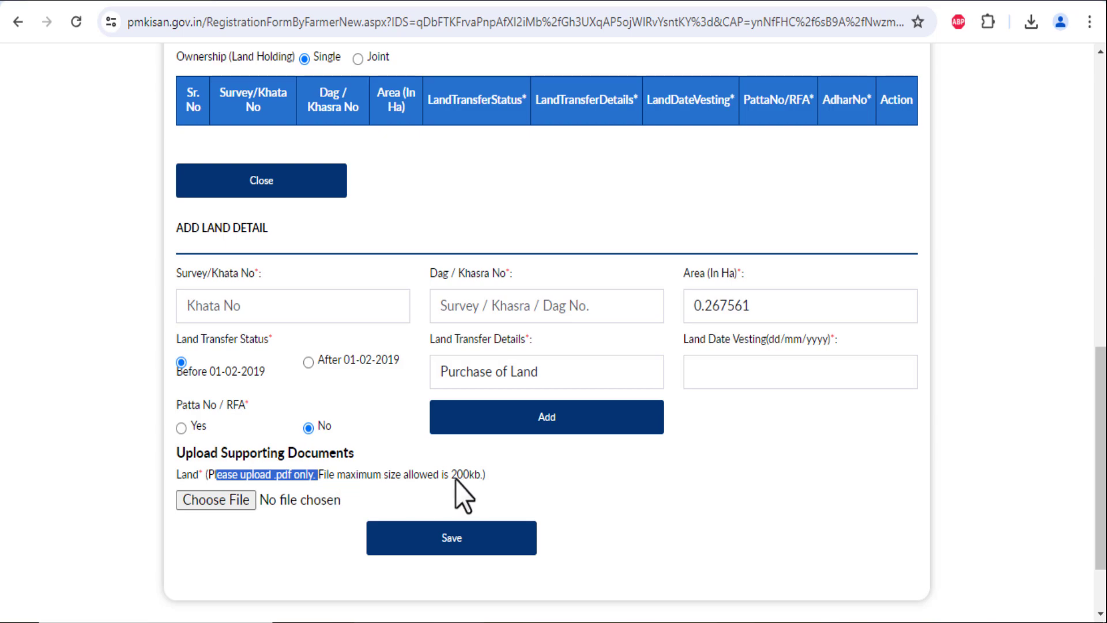
click(404, 479)
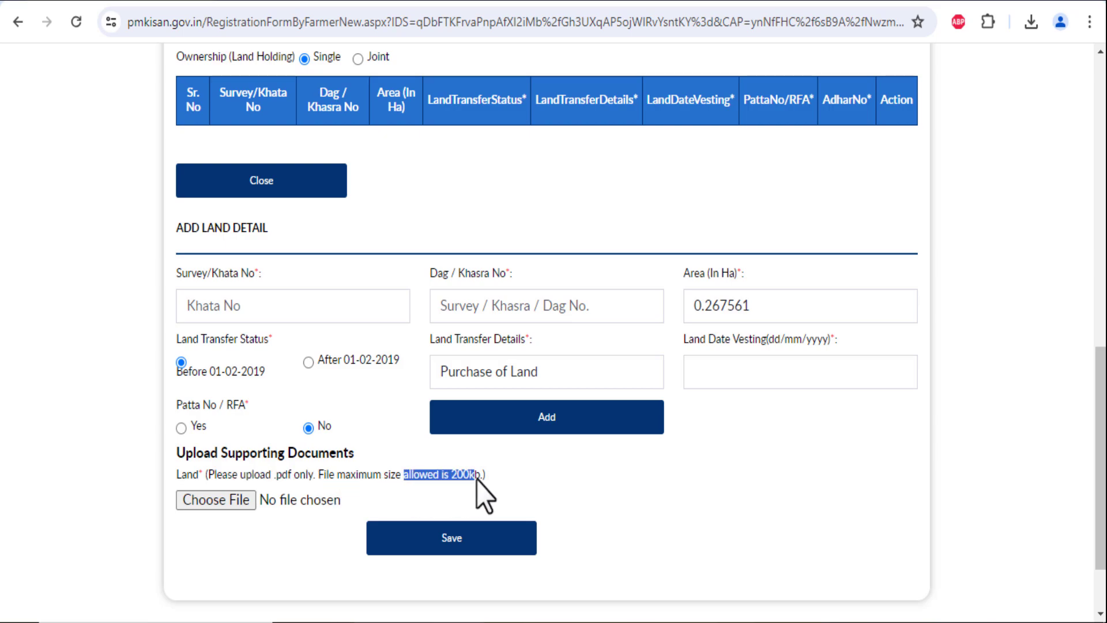
click(457, 480)
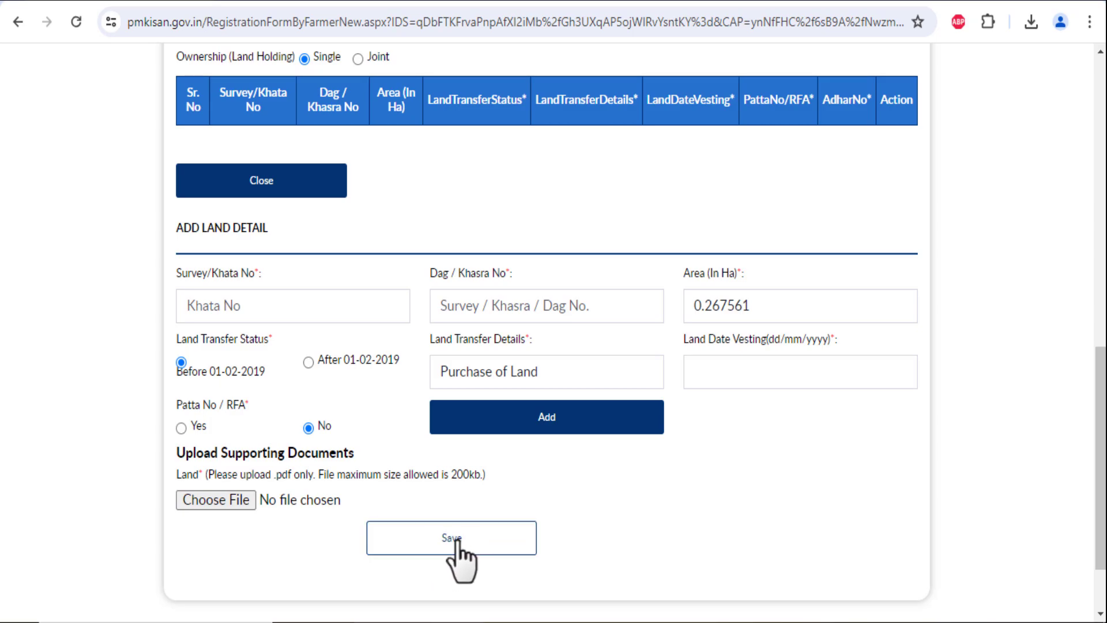
click(439, 549)
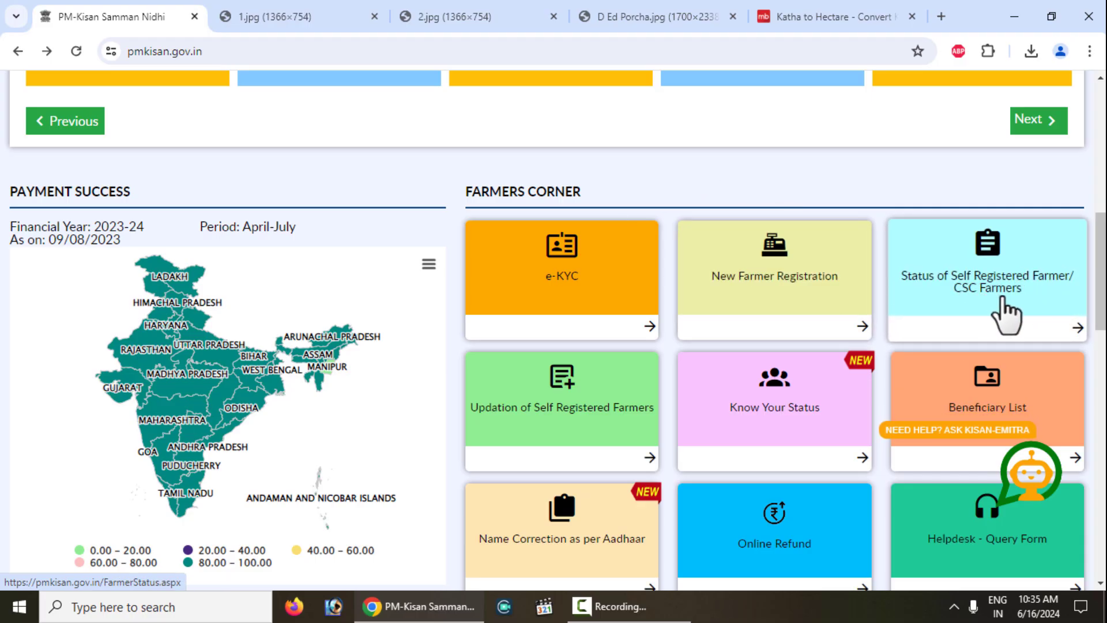
Open the Status of Self Registered Farmer/CSC Farmers page and examine its Aadhaar number and captcha fields
click(973, 314)
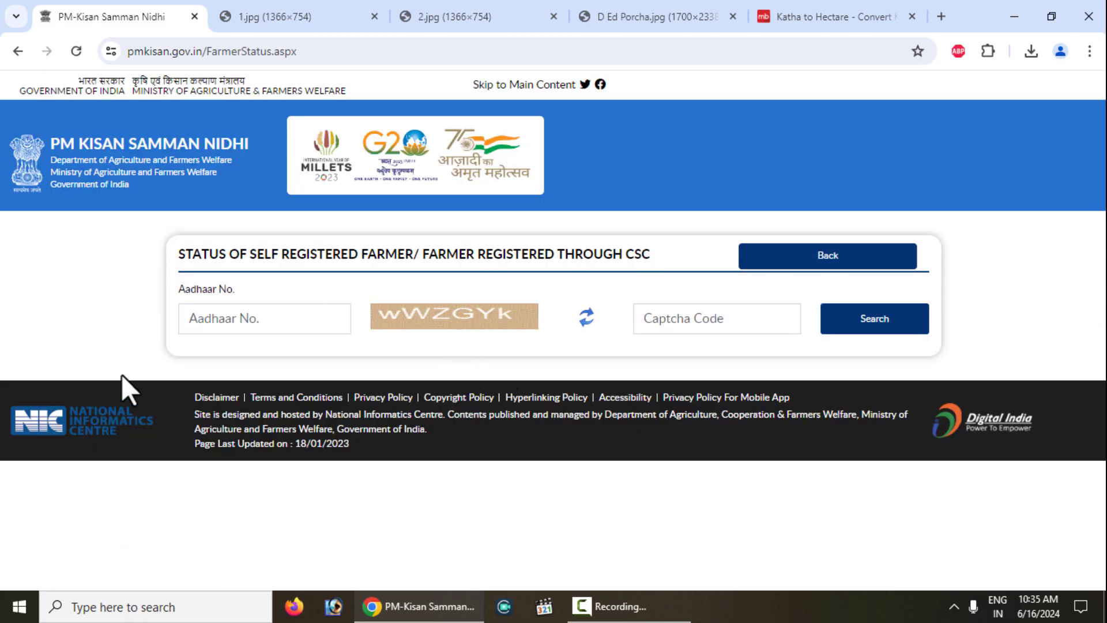
click(237, 321)
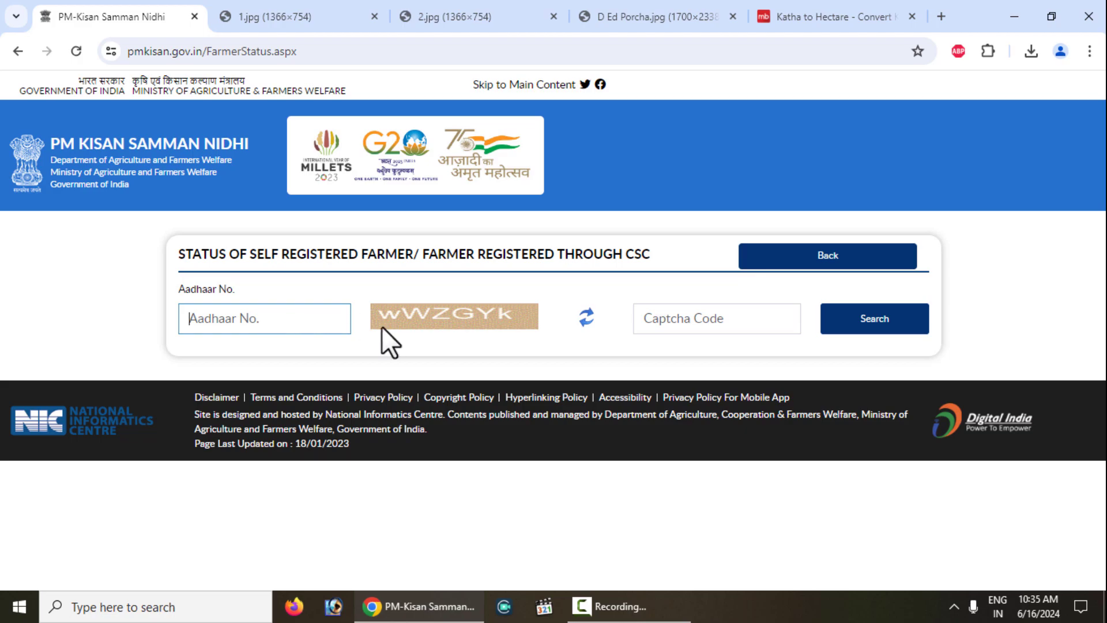
click(715, 321)
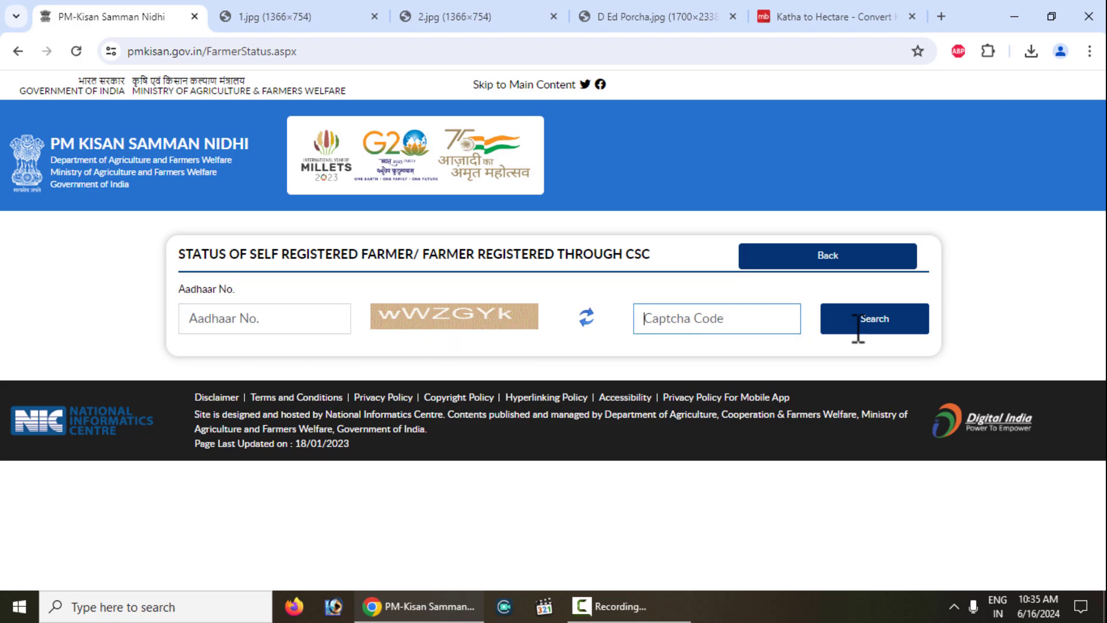